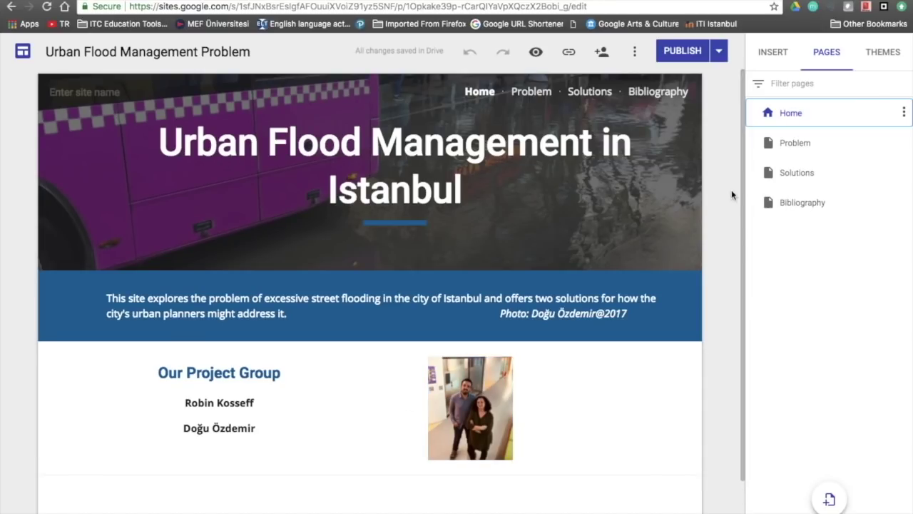
- Open the Problem page of the Urban Flood Management site in the editor
left_click(795, 147)
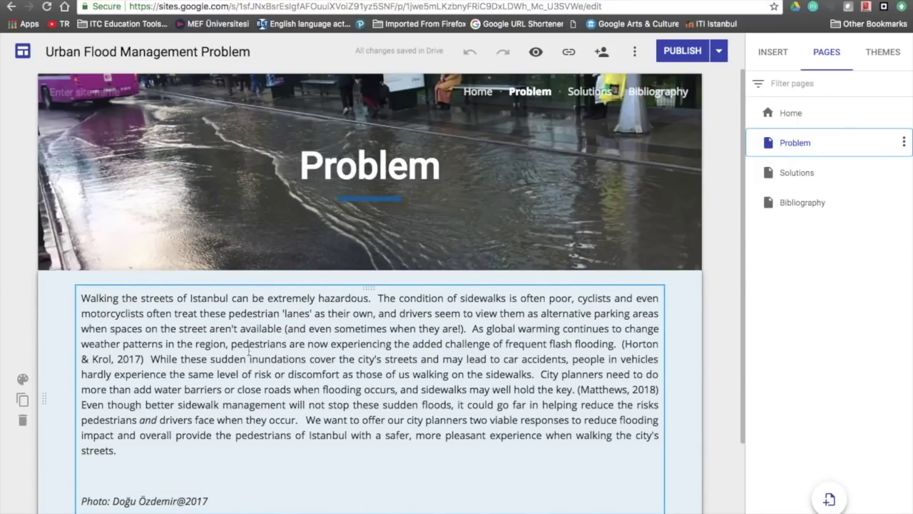
left_click_drag(624, 343, 142, 362)
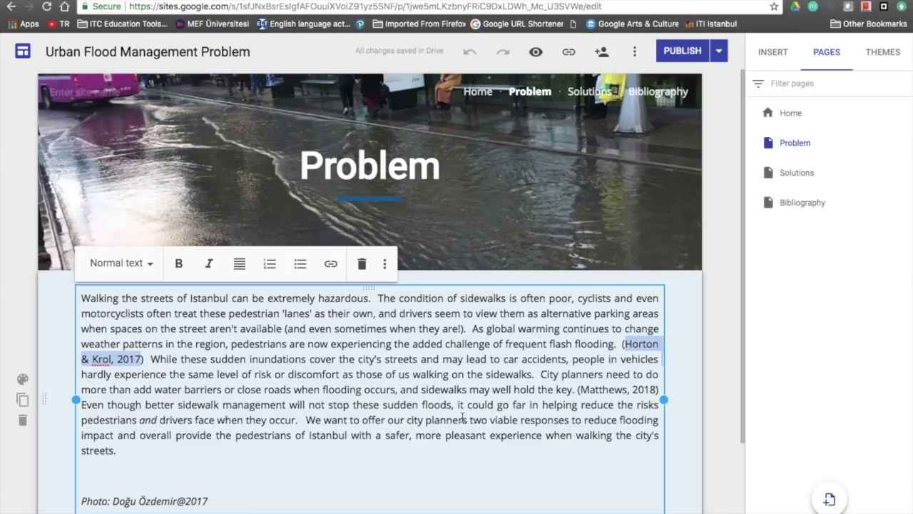
left_click_drag(579, 390, 656, 390)
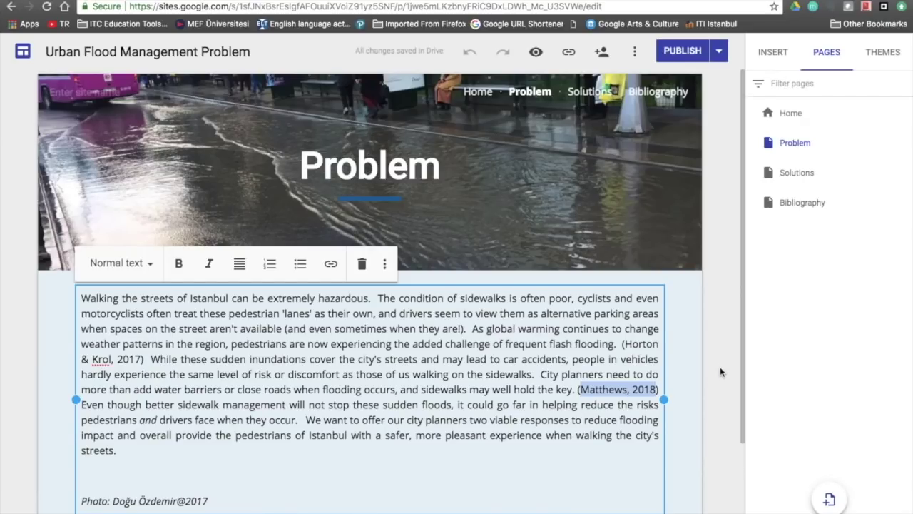
left_click(738, 218)
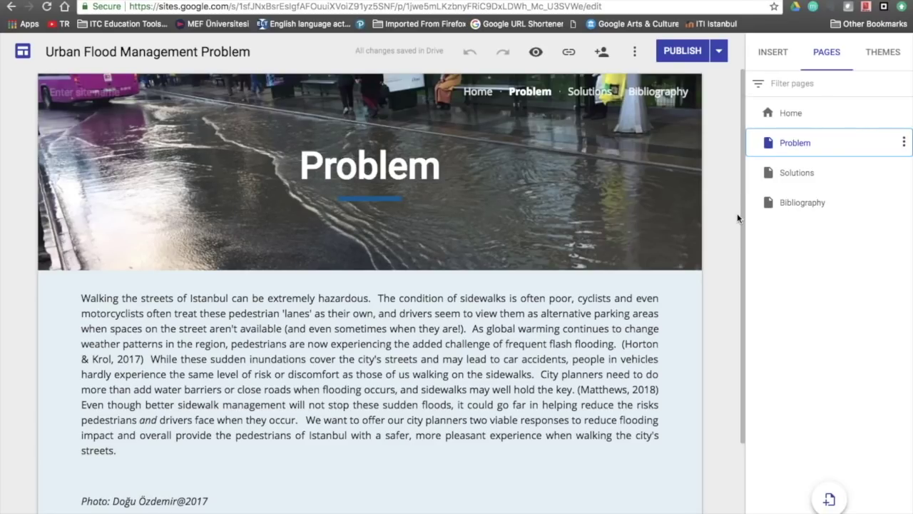
- Search DuckDuckGo for 'prevent urban flooding' and open Wavin's '10 measures to prevent (urban) flooding' article
key("ctrl+Right")
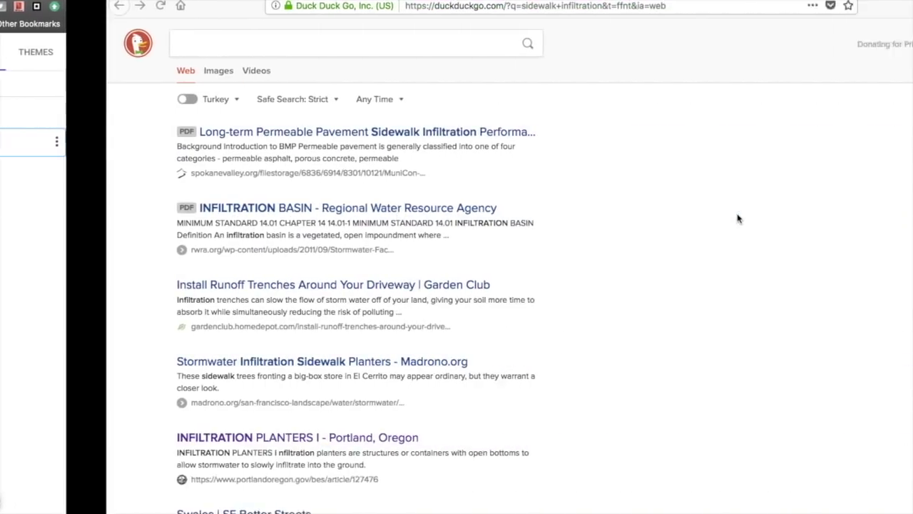
left_click(110, 40)
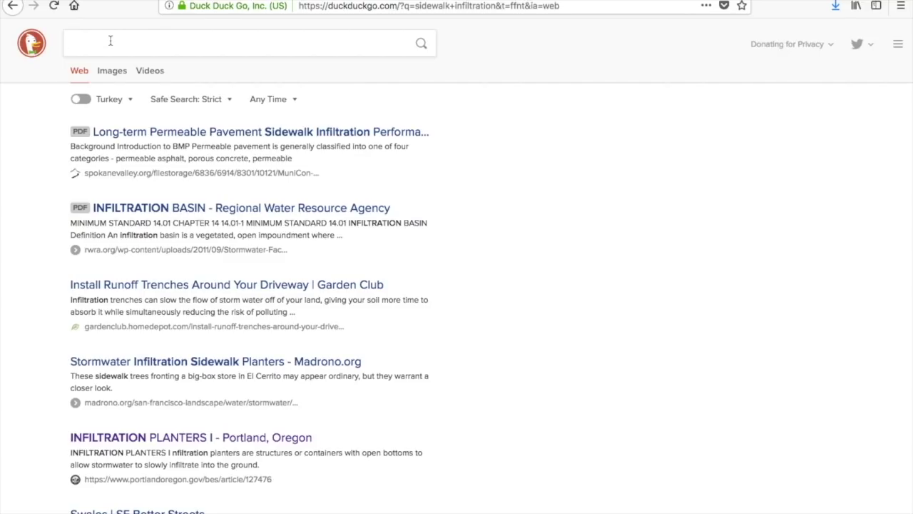
type("prev")
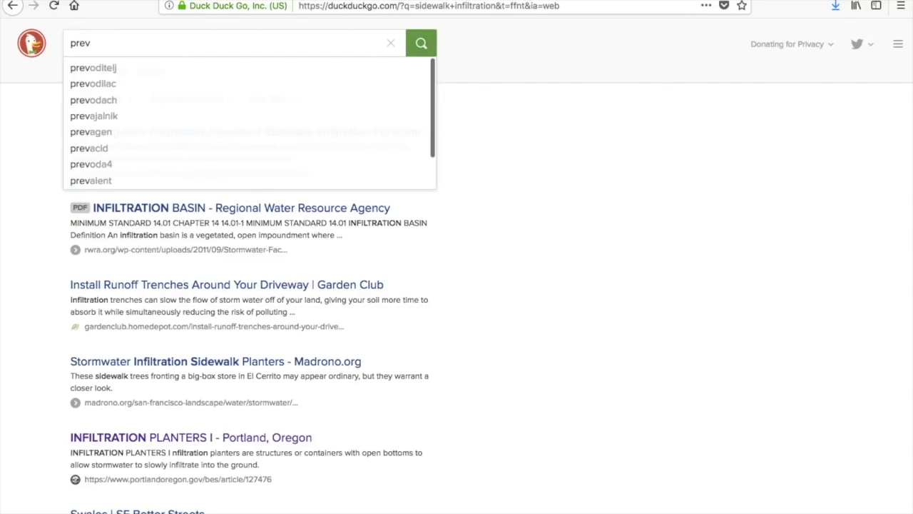
type("ent ur")
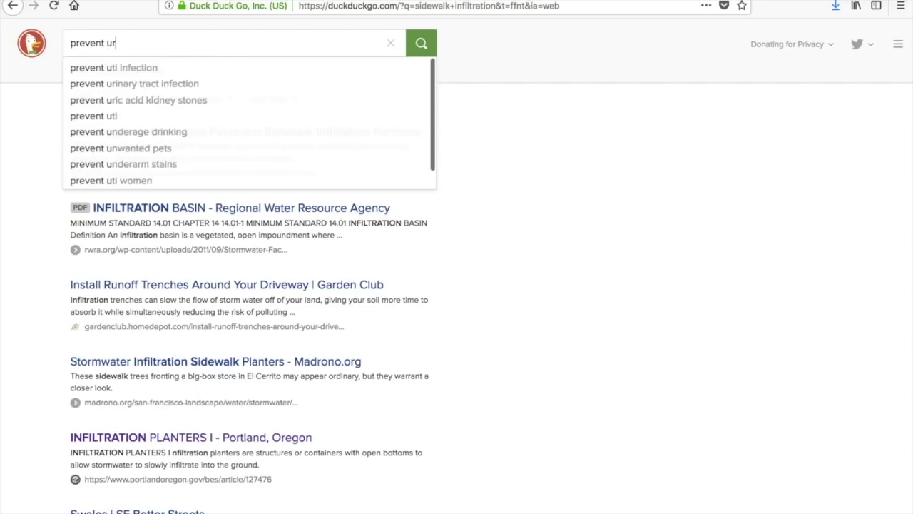
type("ban flooding")
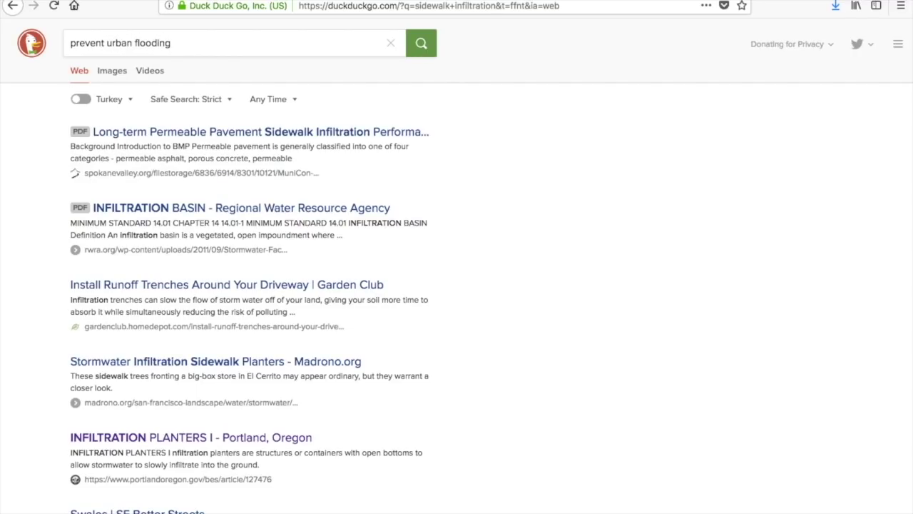
key("Return")
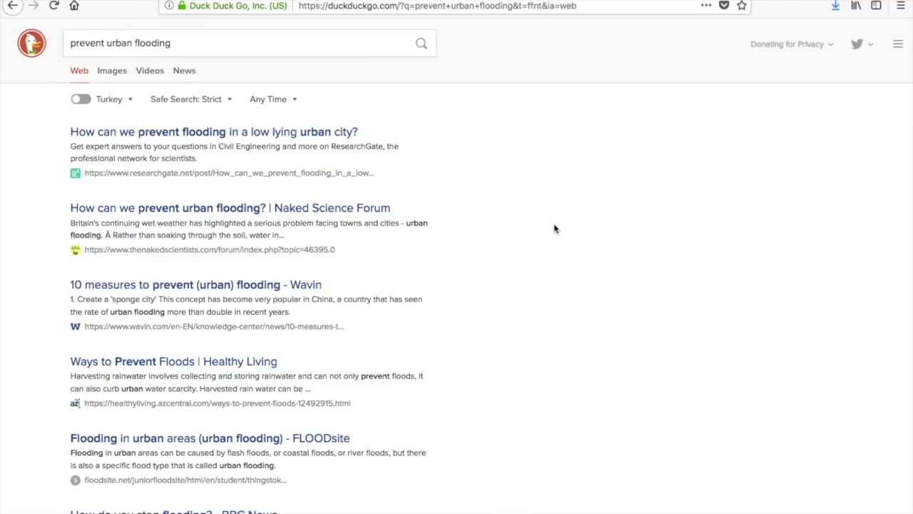
scroll(554, 229, "down", 1)
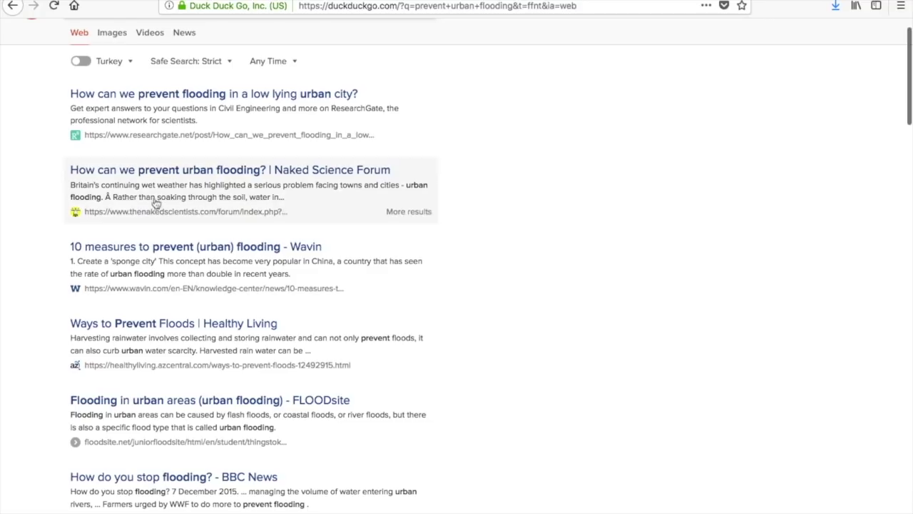
left_click(142, 247)
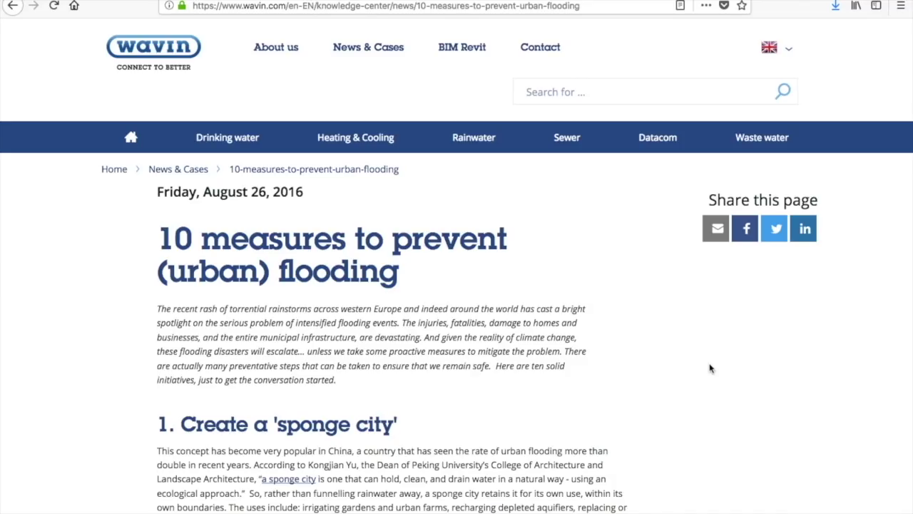
- Scroll through the Wavin article down to section 7 on permeable pavement
scroll(710, 369, "down", 5)
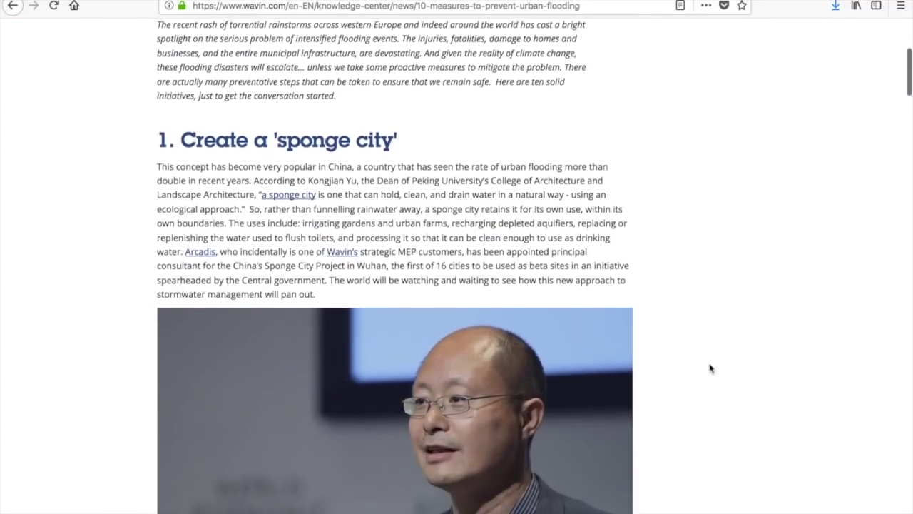
scroll(710, 368, "down", 2)
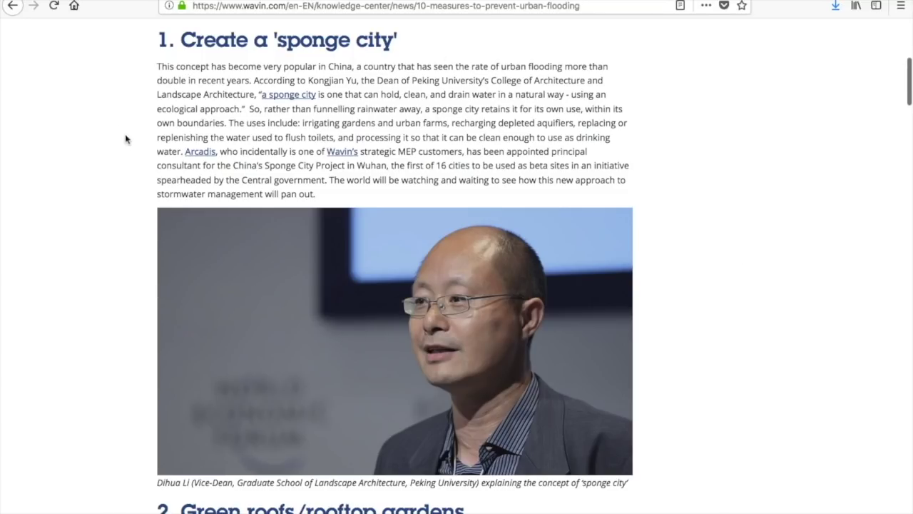
scroll(706, 312, "down", 2)
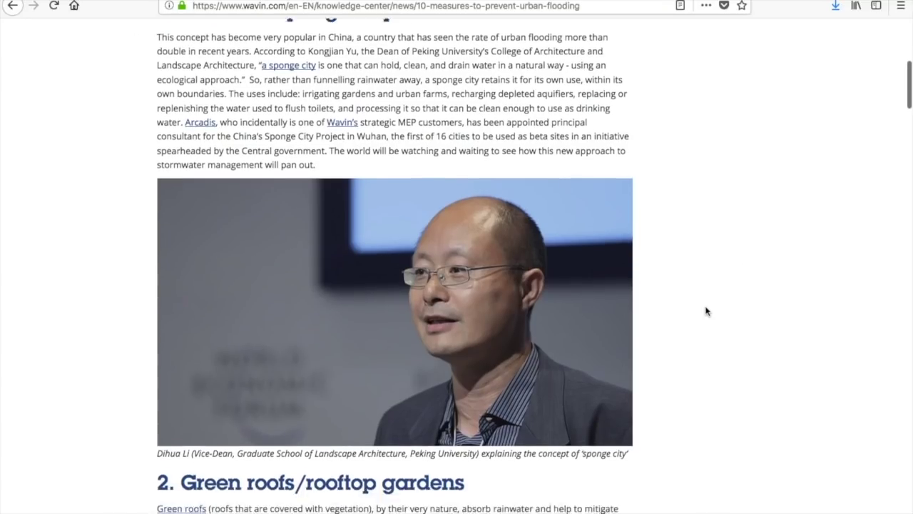
scroll(707, 311, "down", 5)
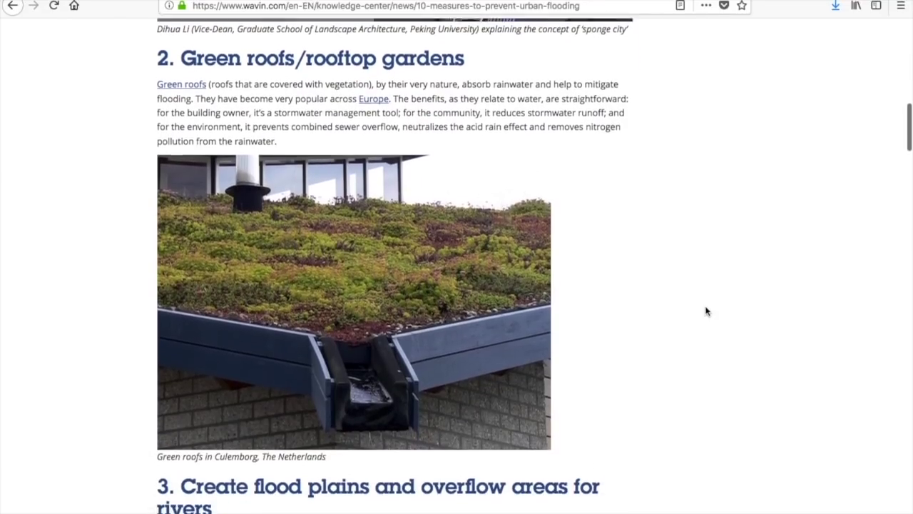
scroll(706, 311, "down", 10)
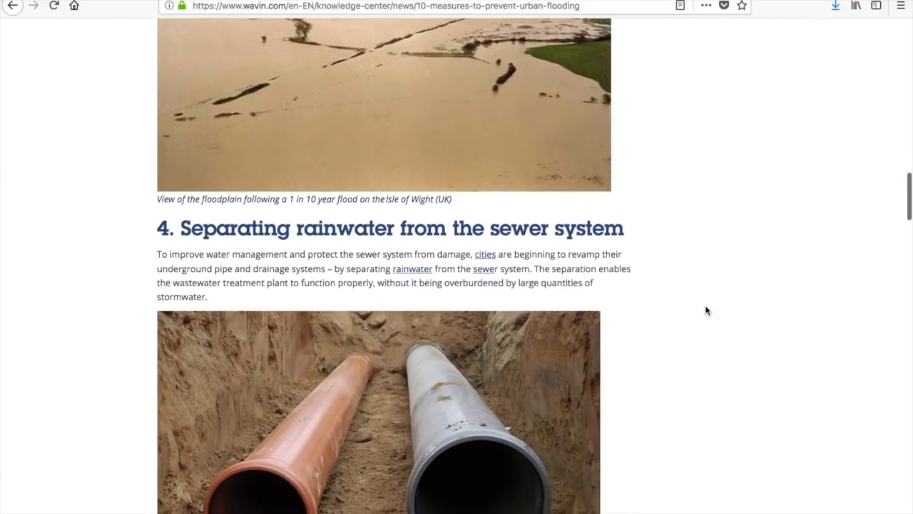
scroll(707, 311, "down", 5)
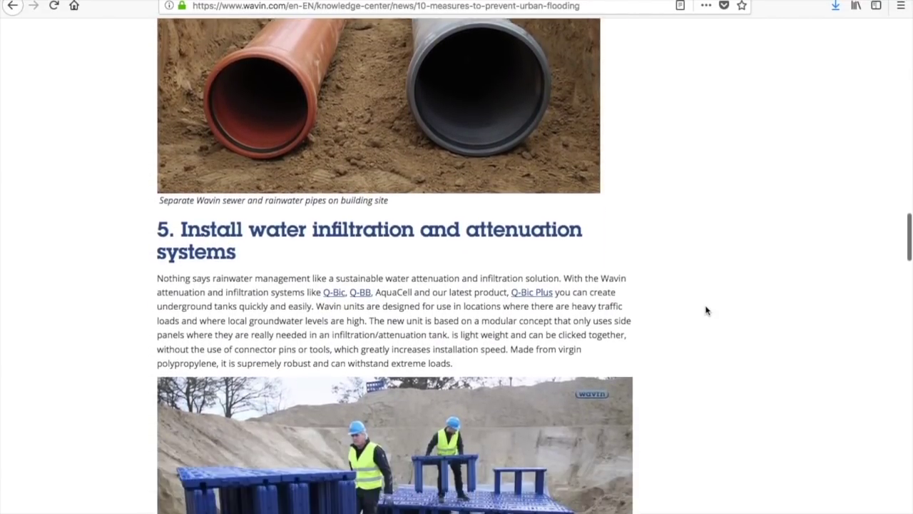
scroll(706, 311, "down", 7)
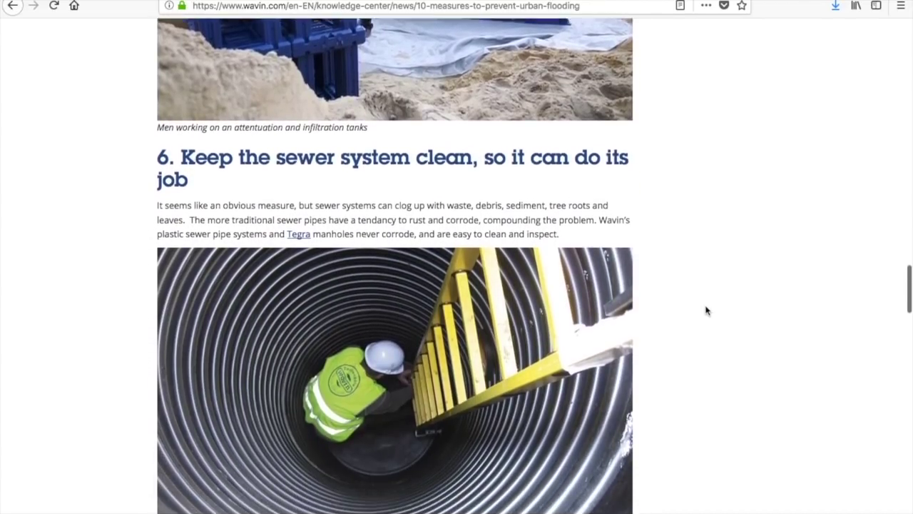
scroll(706, 310, "down", 5)
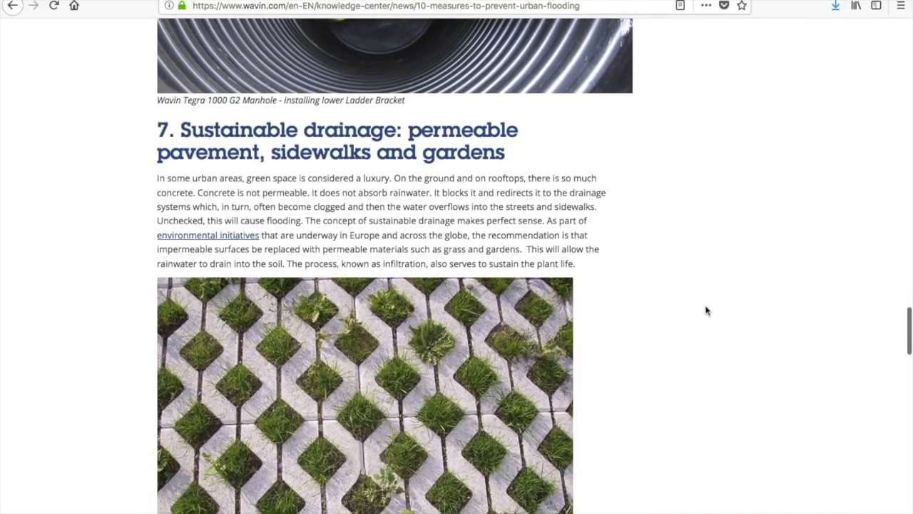
scroll(706, 310, "down", 1)
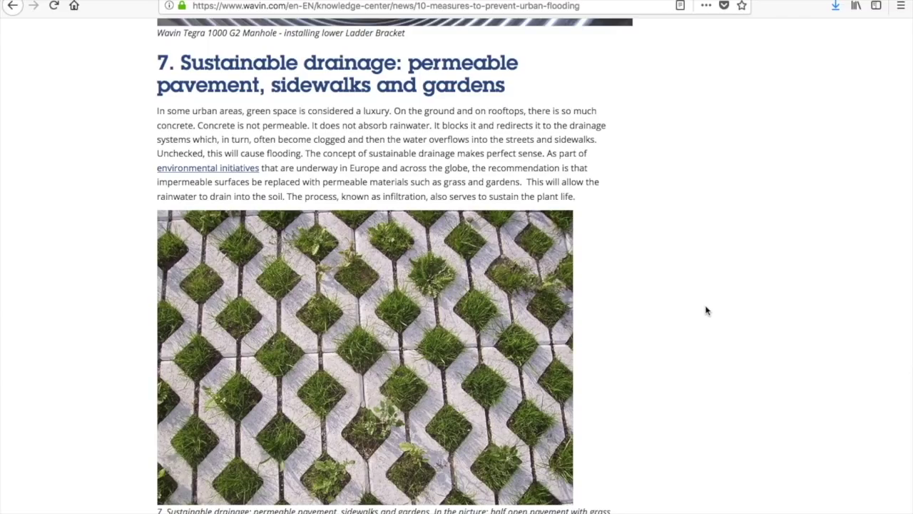
scroll(706, 310, "down", 1)
scroll(706, 310, "up", 1)
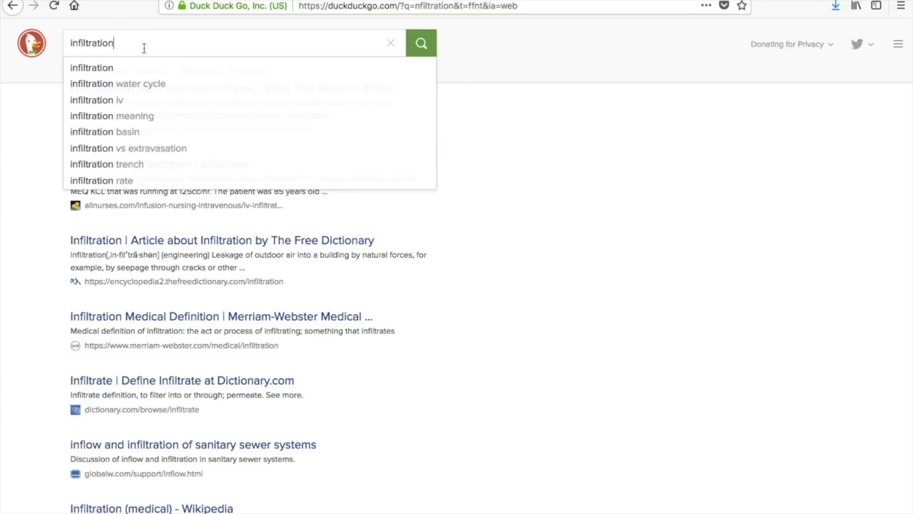
- Search for 'infiltration' and scroll the results down to Portland's Infiltration Planters link
key("Return")
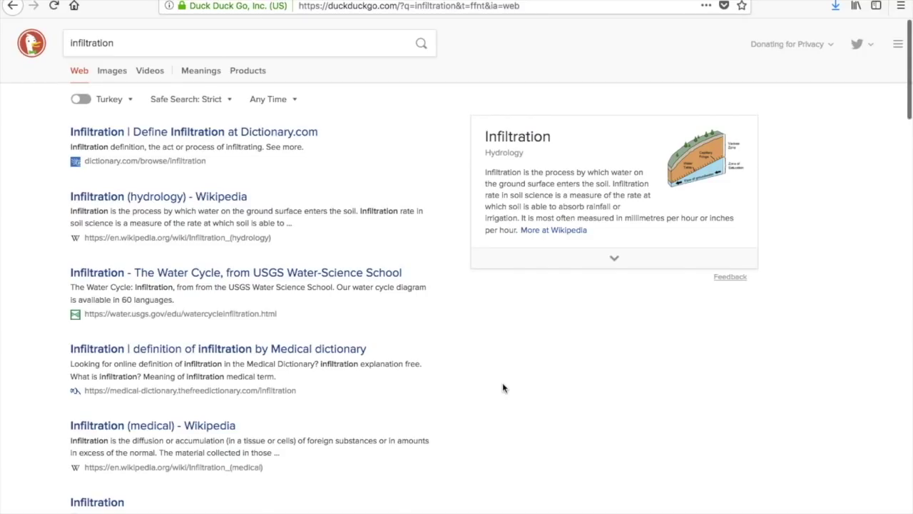
scroll(502, 388, "down", 2)
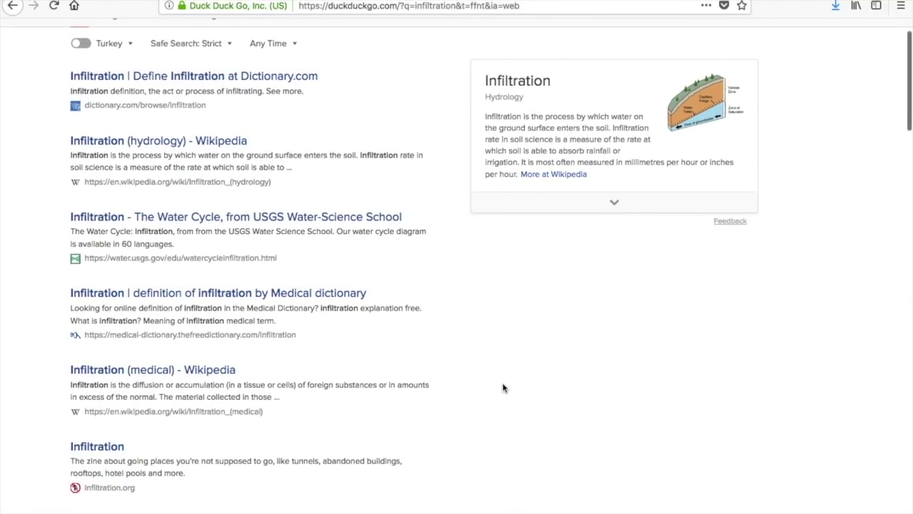
scroll(503, 388, "down", 3)
scroll(503, 387, "down", 5)
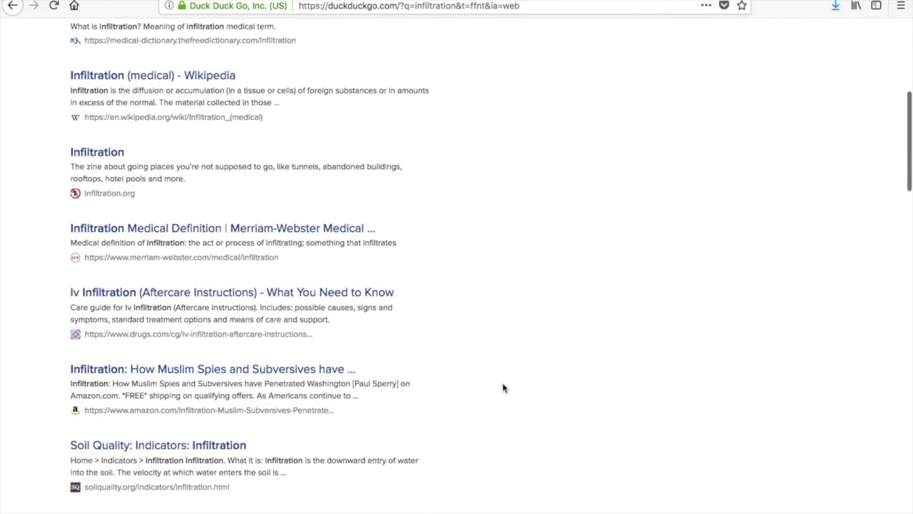
scroll(503, 387, "down", 4)
scroll(502, 388, "down", 2)
scroll(502, 387, "down", 4)
scroll(502, 387, "down", 9)
scroll(502, 387, "down", 7)
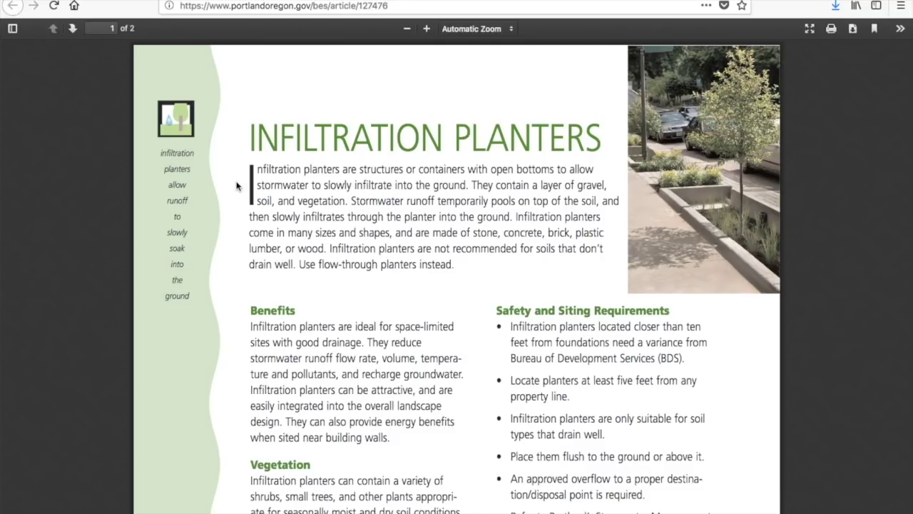
- Read both pages of the Infiltration Planters PDF, then switch back to the Google Sites editor
scroll(475, 289, "down", 4)
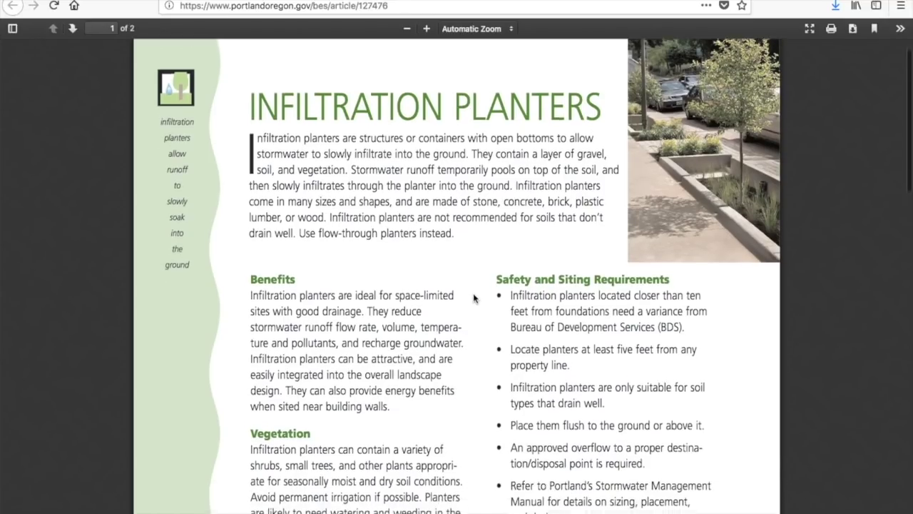
scroll(473, 298, "down", 7)
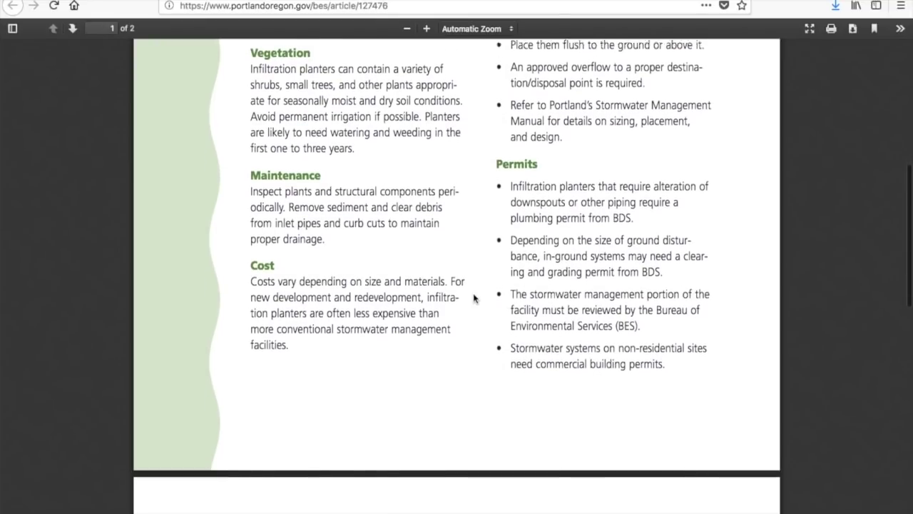
scroll(474, 298, "up", 10)
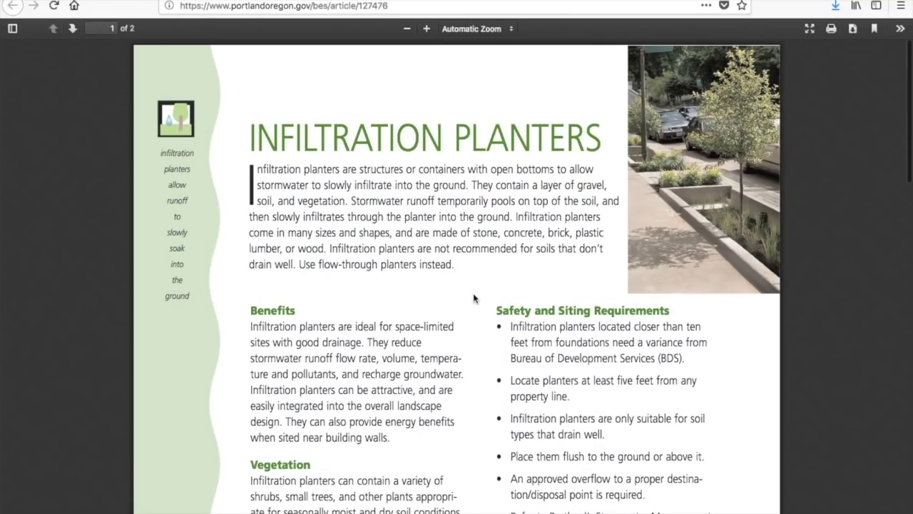
scroll(474, 298, "down", 20)
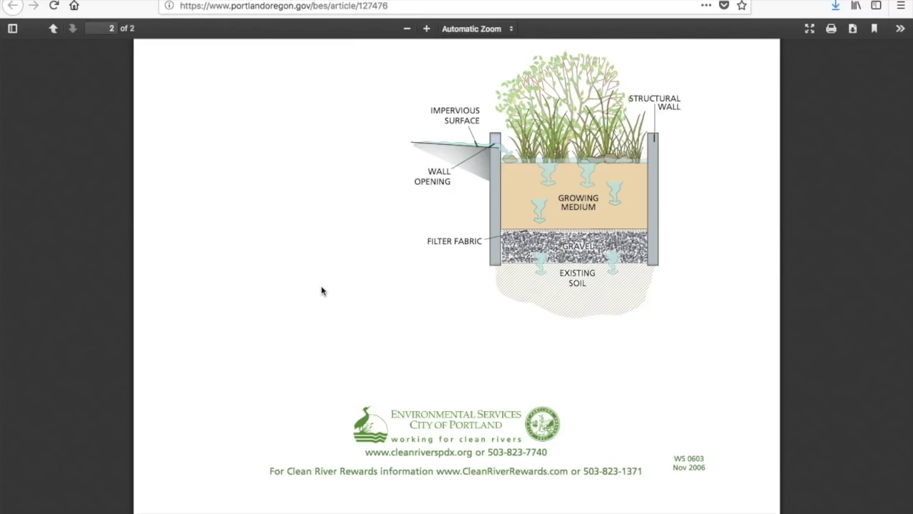
scroll(322, 290, "up", 15)
scroll(322, 288, "up", 10)
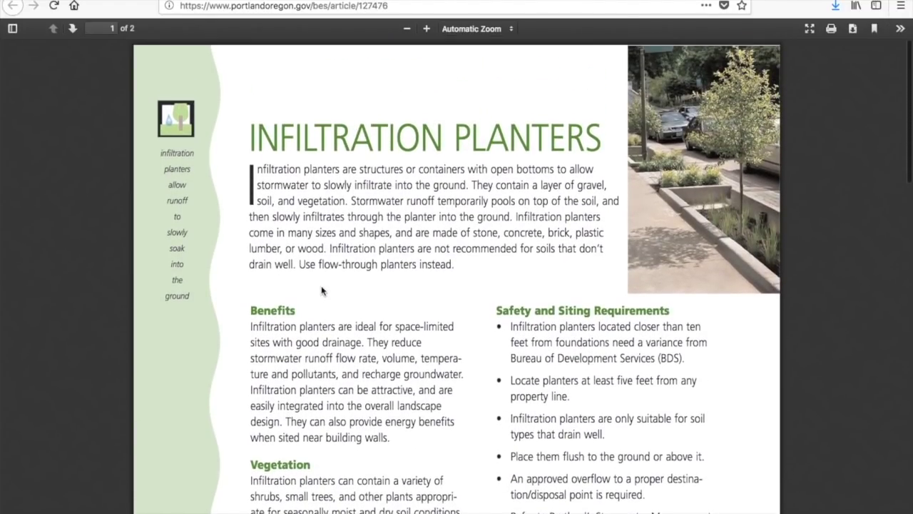
scroll(322, 290, "down", 8)
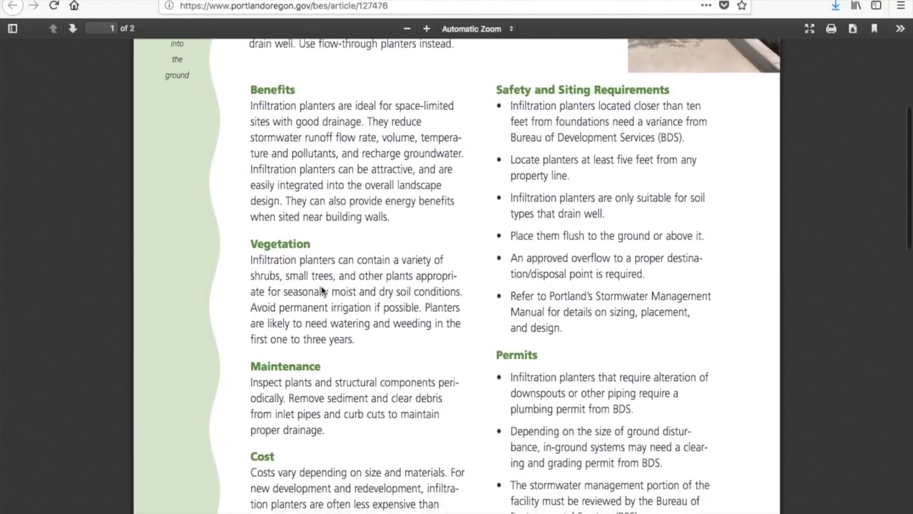
scroll(322, 290, "down", 15)
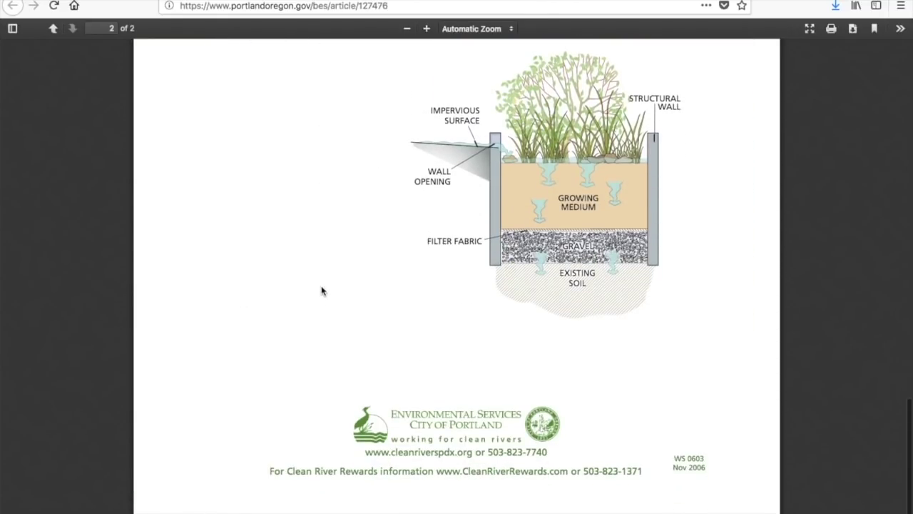
scroll(322, 290, "up", 15)
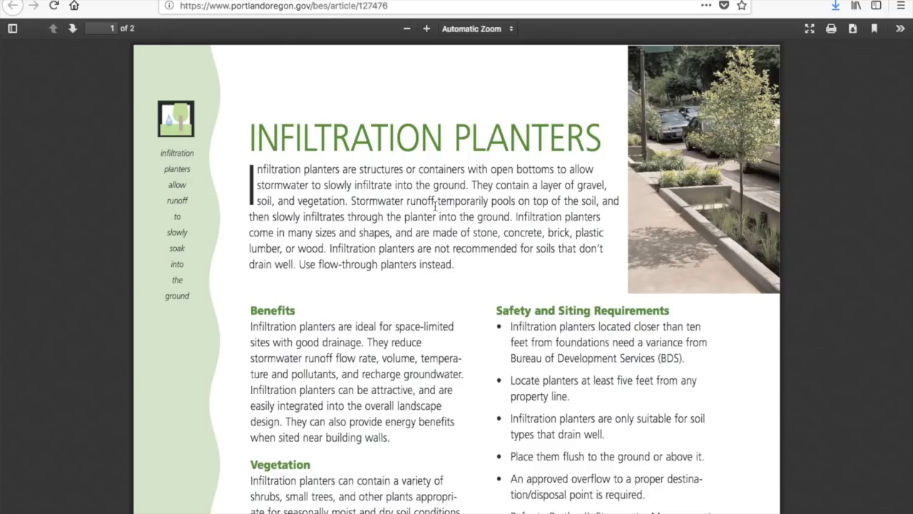
key("ctrl+Left")
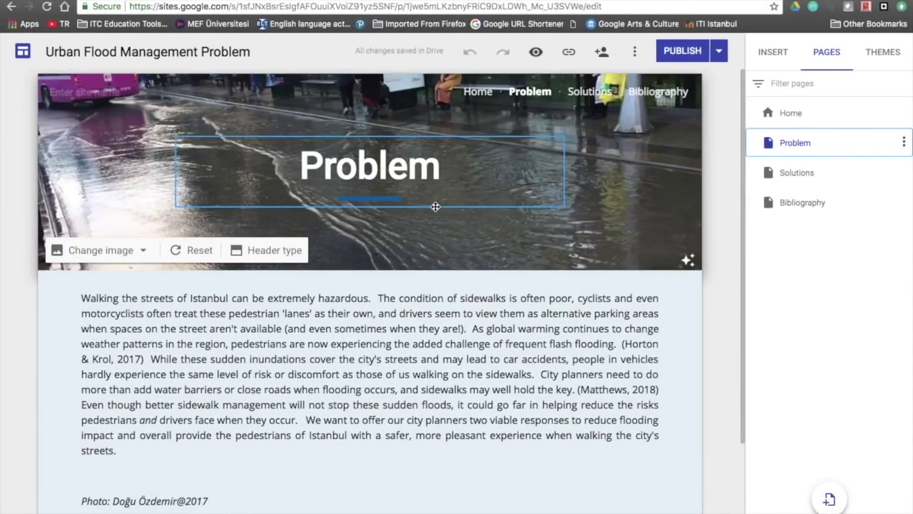
- Open the Solutions page and scroll to Solution #1: Permeable Sidewalks with its credited photos
left_click(788, 173)
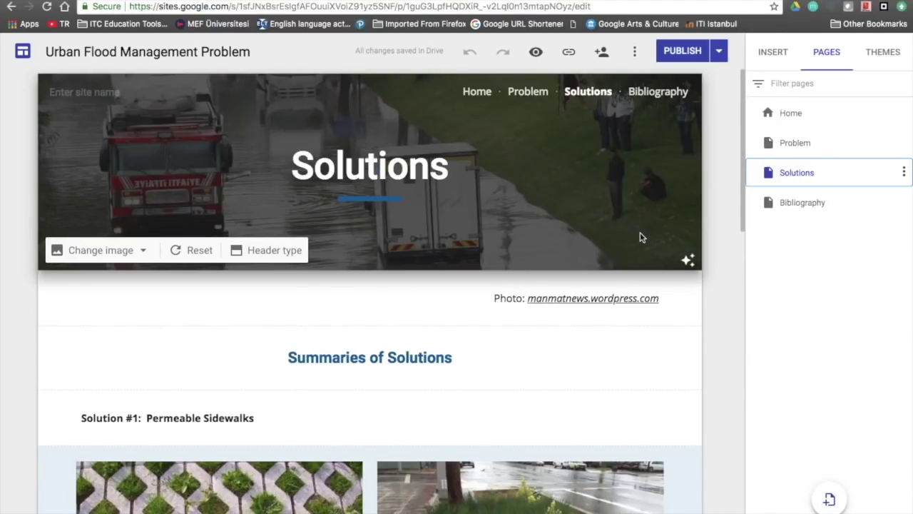
scroll(640, 233, "down", 4)
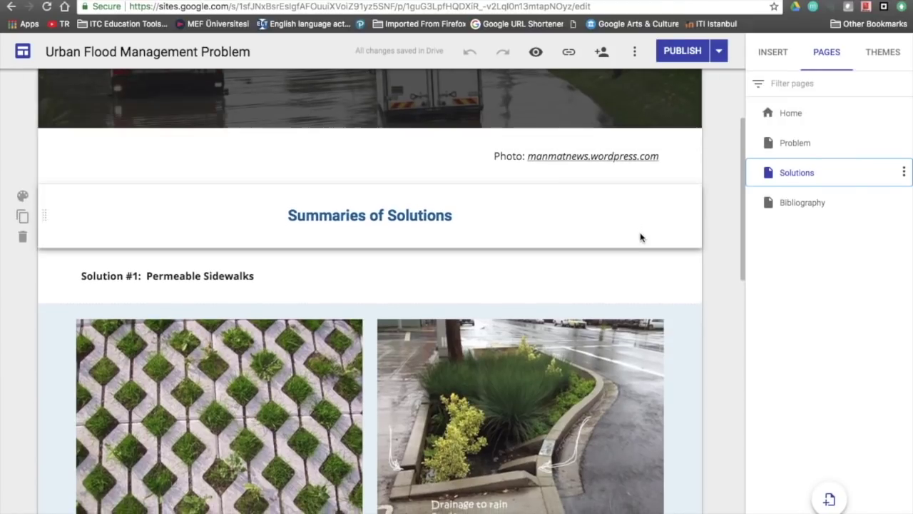
scroll(640, 237, "down", 1)
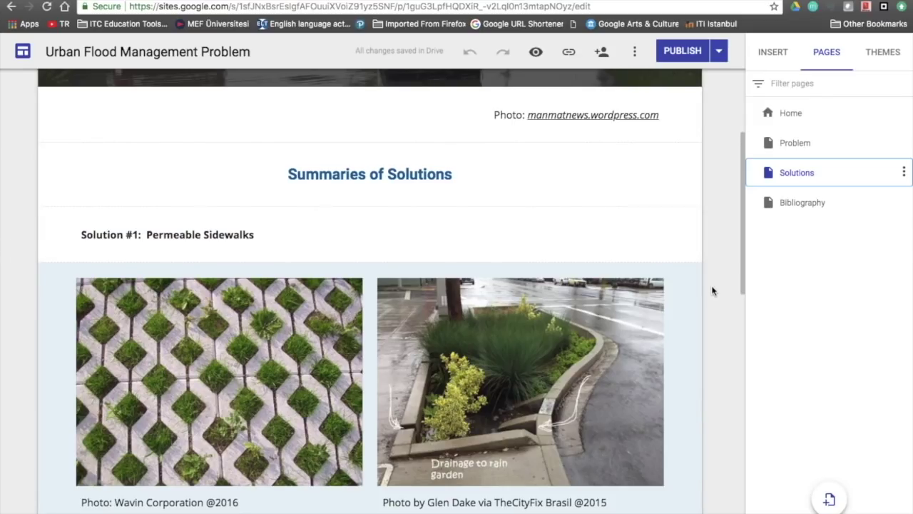
scroll(712, 290, "down", 1)
scroll(712, 291, "down", 2)
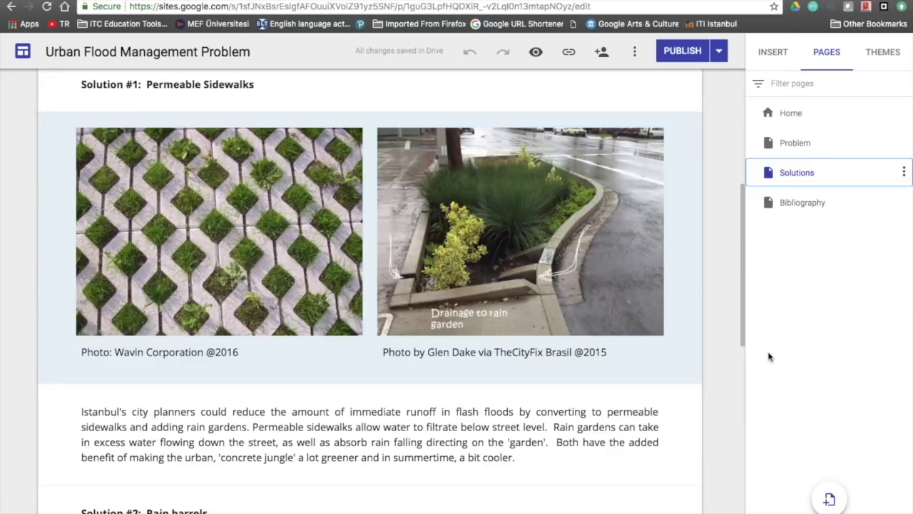
scroll(732, 369, "down", 1)
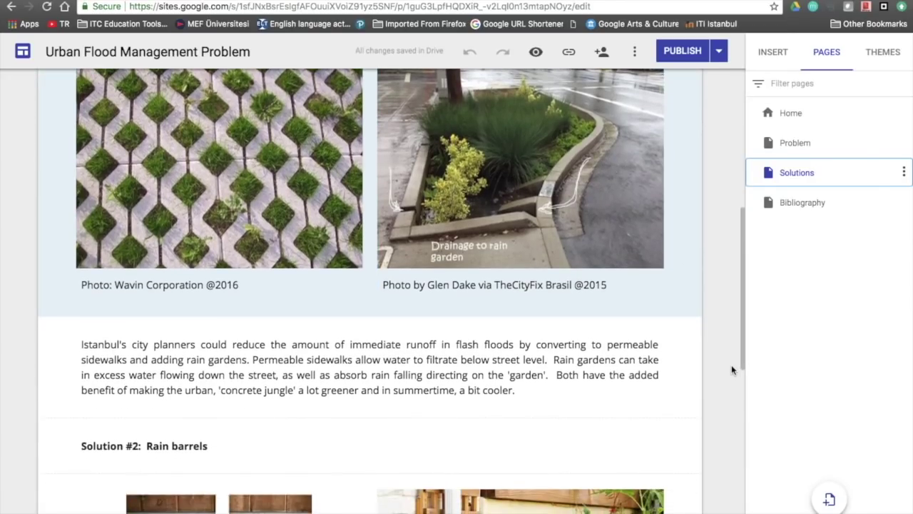
scroll(721, 474, "up", 2)
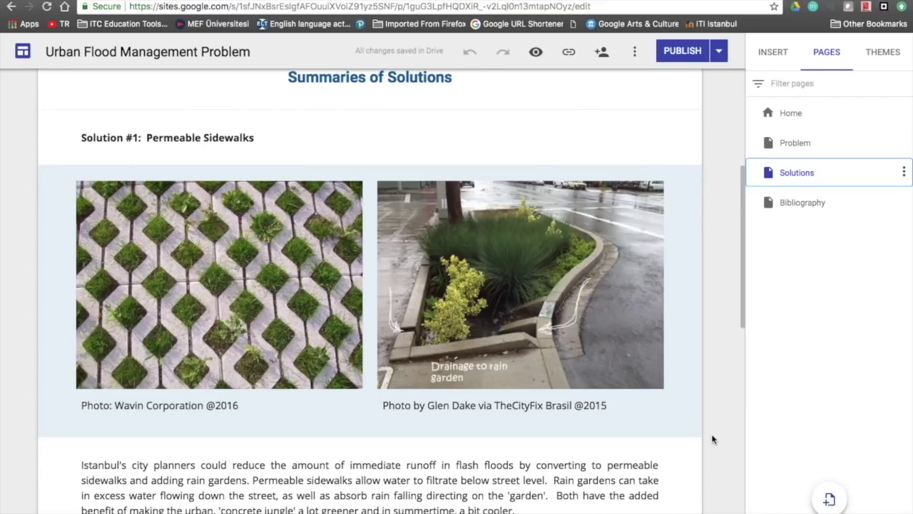
- Open the Bibliography page and check the references down to the Wavin flood-prevention citation
left_click(811, 206)
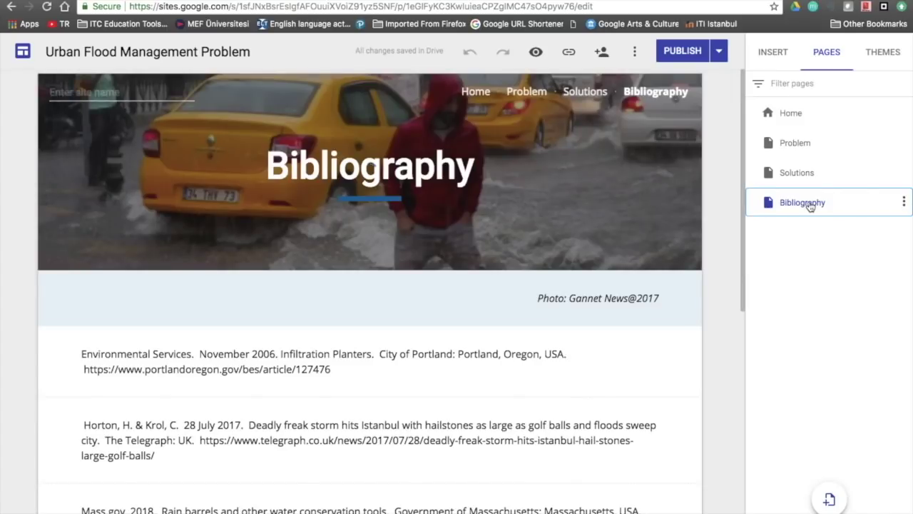
left_click(592, 365)
scroll(725, 431, "down", 3)
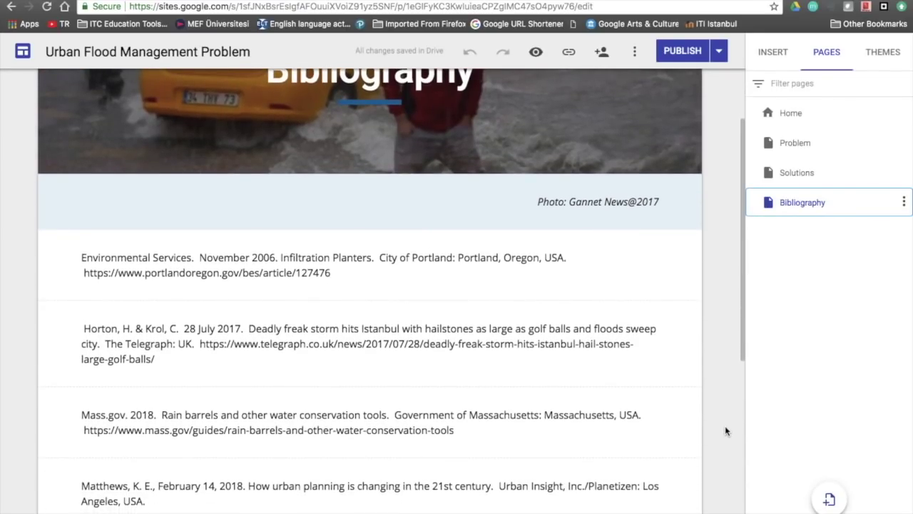
scroll(726, 431, "down", 6)
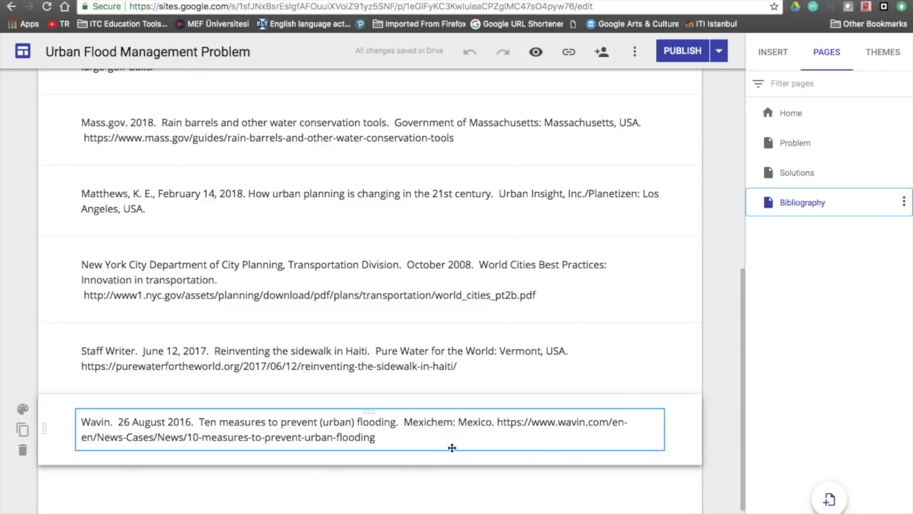
left_click(424, 433)
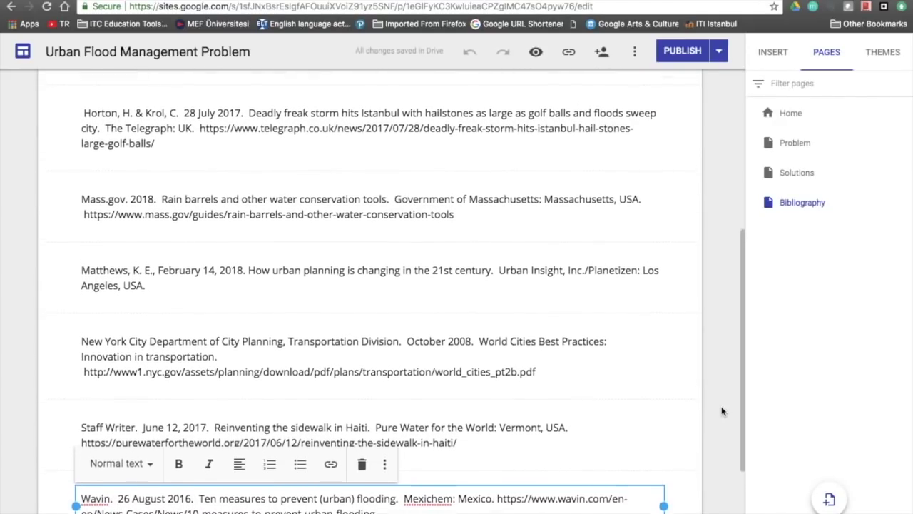
scroll(721, 412, "up", 10)
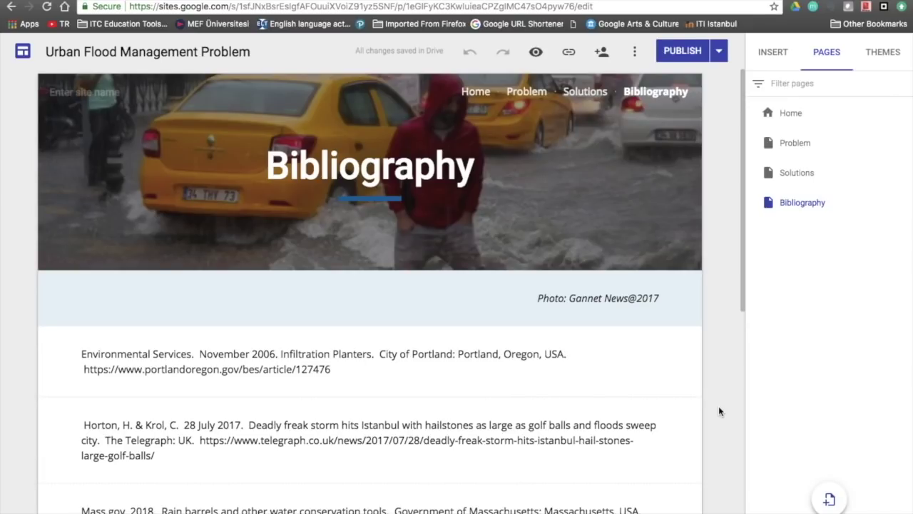
- Return to the Problem page with its Istanbul flash-flooding paragraph and photo credit
left_click(785, 149)
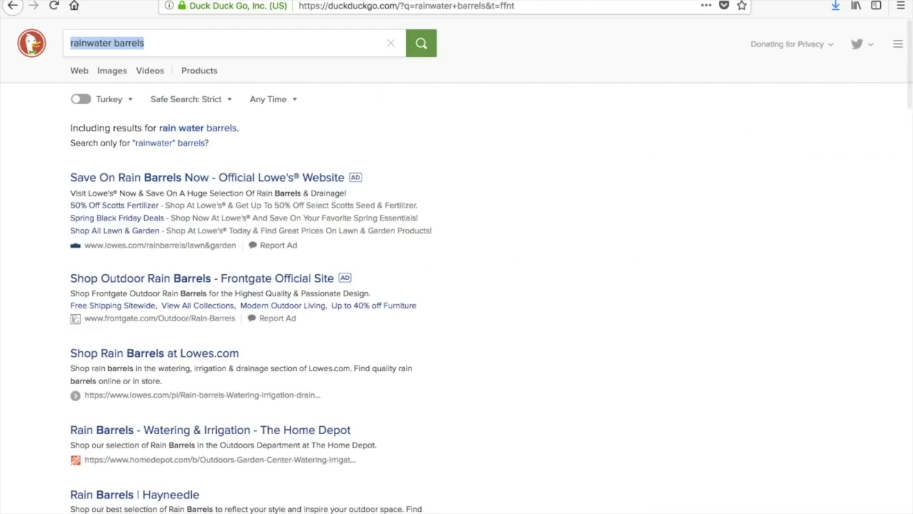
- Search for rain barrels and scroll to the Mass.gov 'Rain Barrels and Other Water Conservation Tools' result
type("rain")
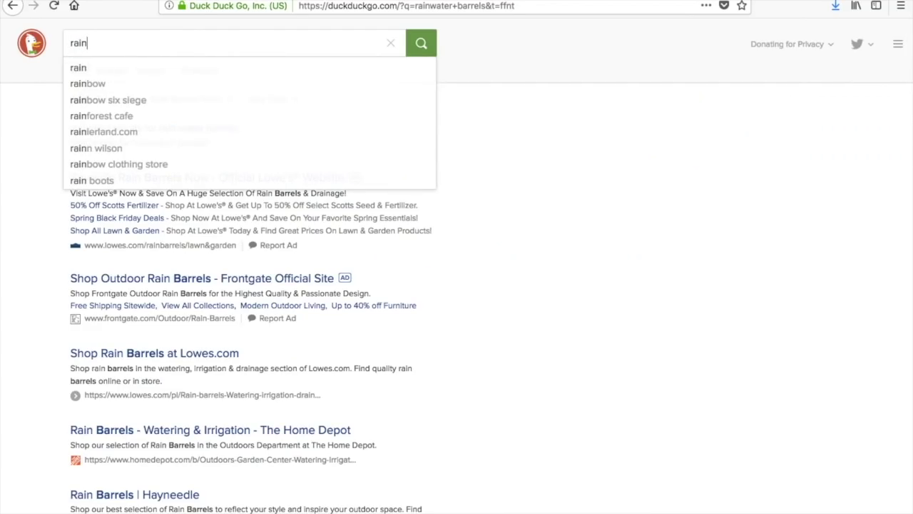
type(" barrels")
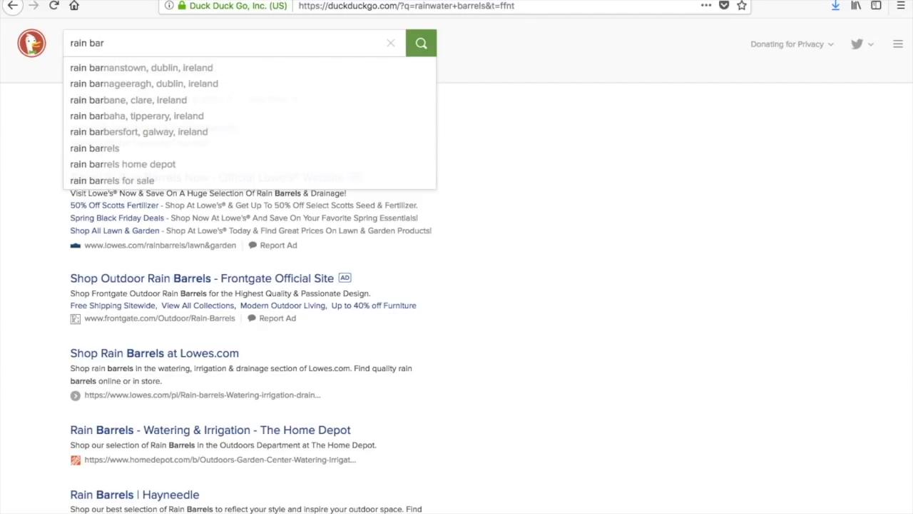
left_click(96, 147)
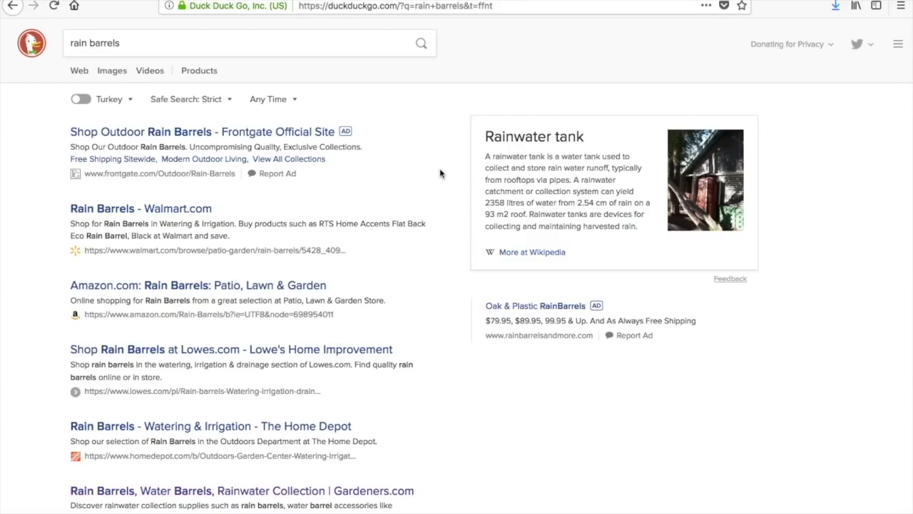
scroll(440, 172, "down", 5)
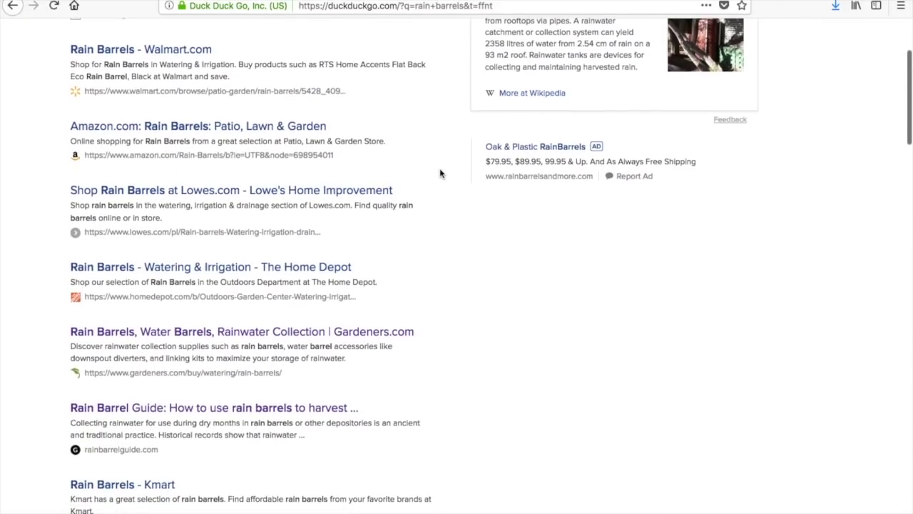
scroll(440, 173, "down", 4)
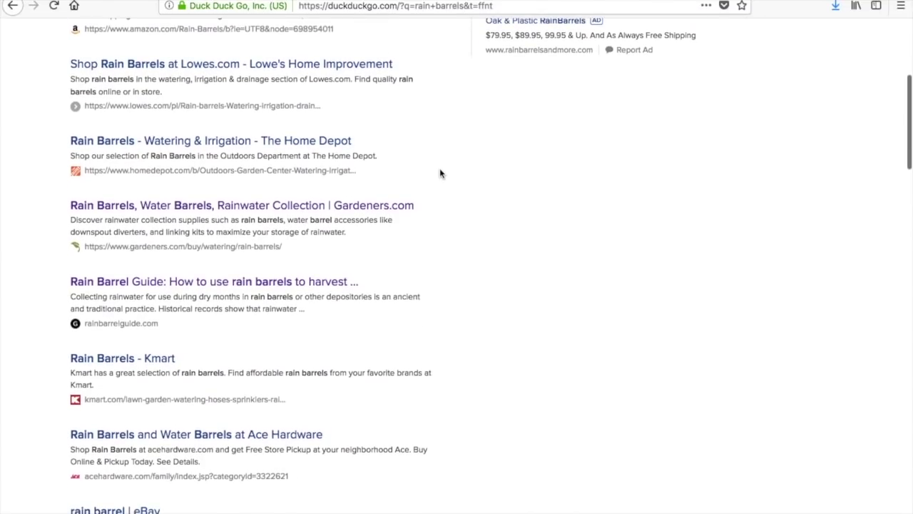
scroll(441, 173, "down", 5)
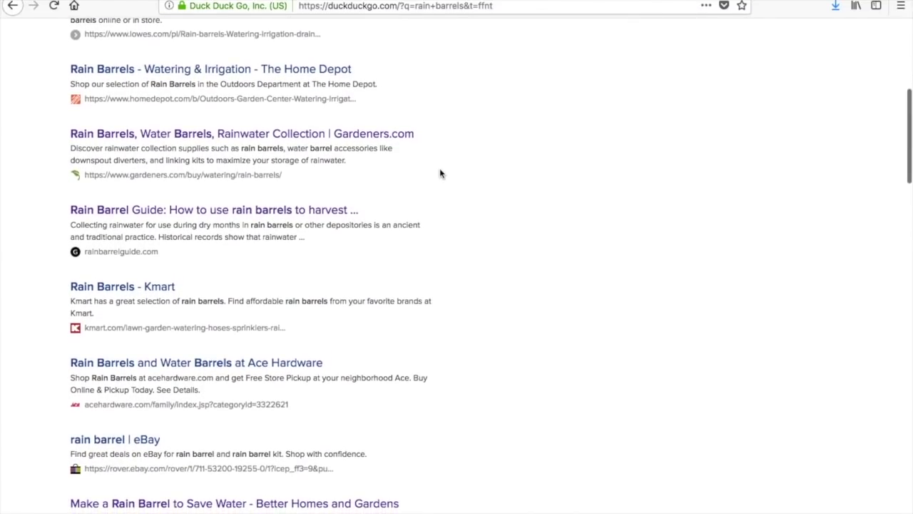
scroll(440, 173, "down", 4)
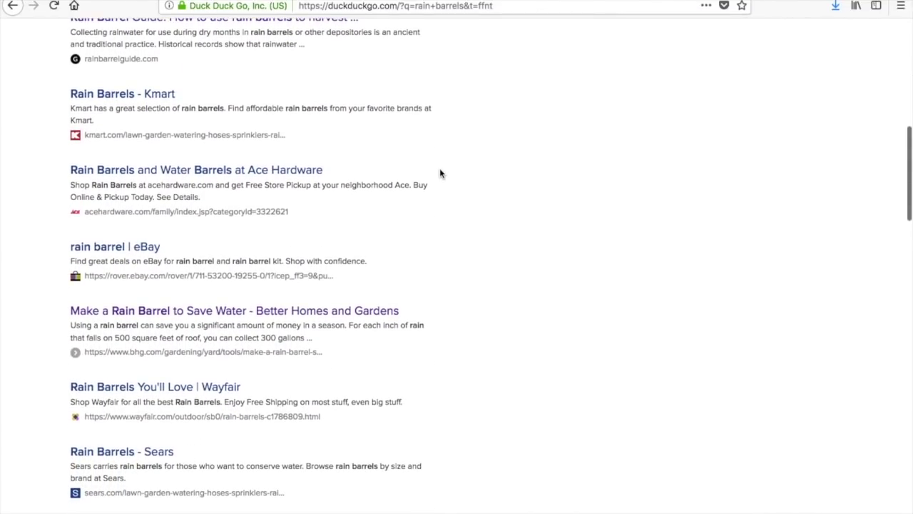
scroll(440, 173, "down", 6)
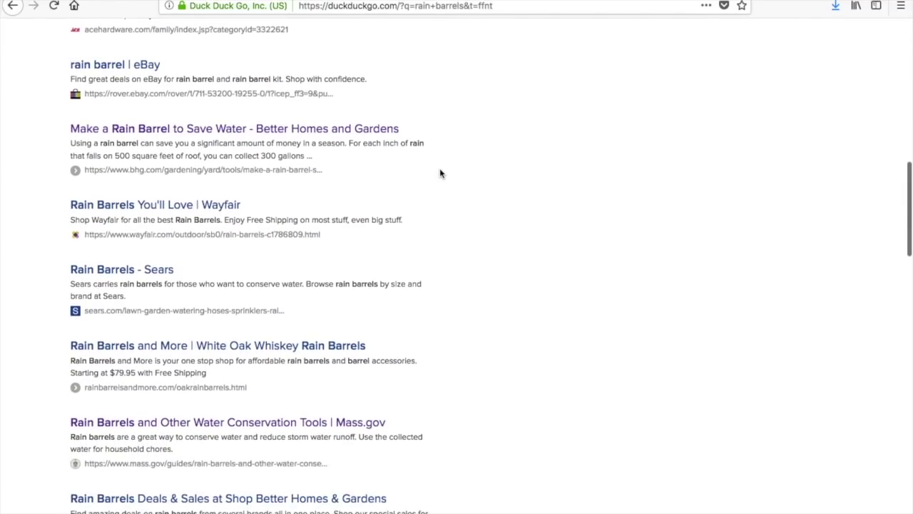
scroll(441, 173, "down", 8)
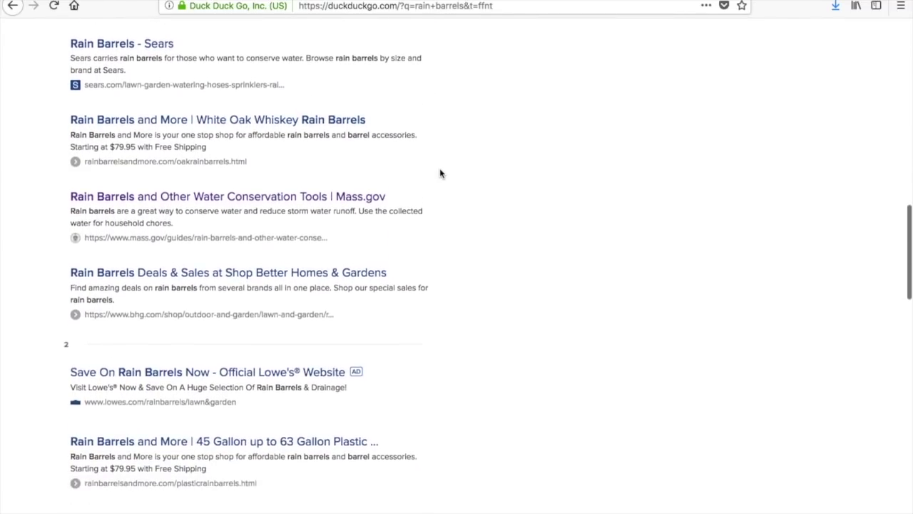
scroll(440, 173, "down", 1)
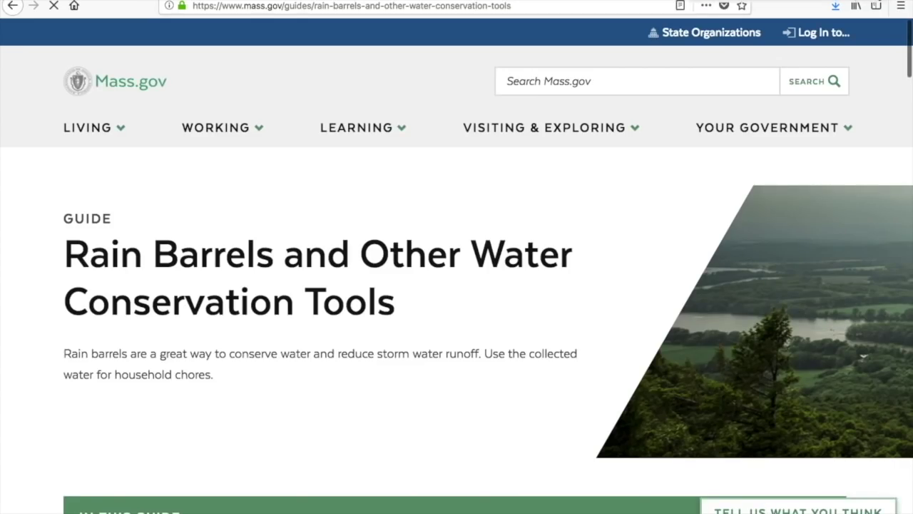
- Scroll through the Mass.gov rain barrels guide down to its conservation tools list and back up
scroll(481, 382, "down", 2)
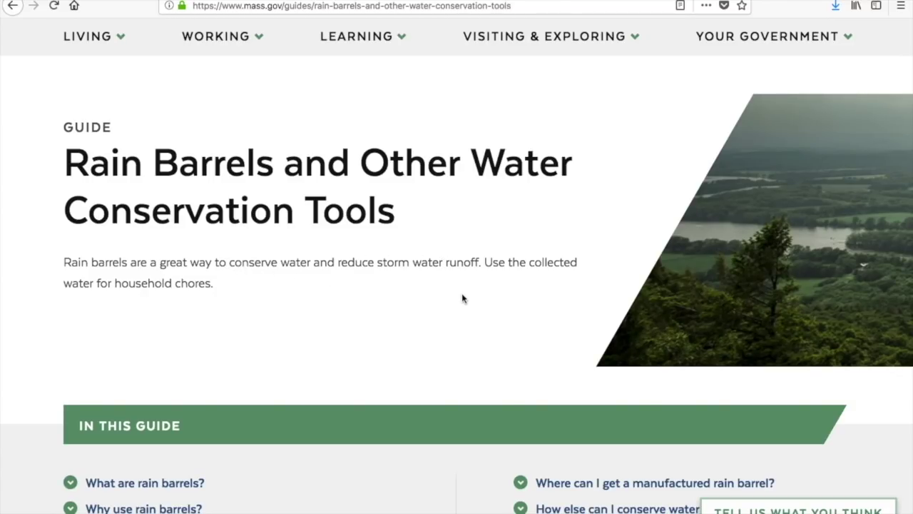
scroll(462, 299, "down", 6)
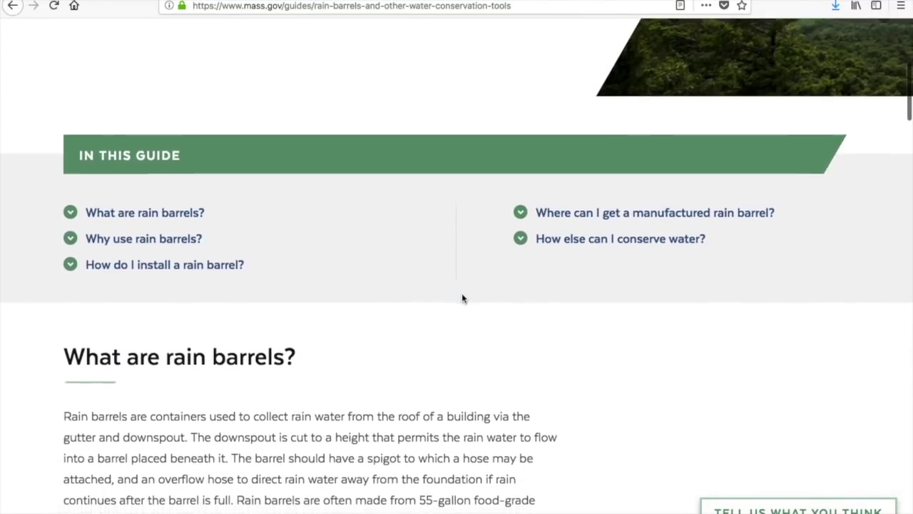
scroll(463, 299, "down", 3)
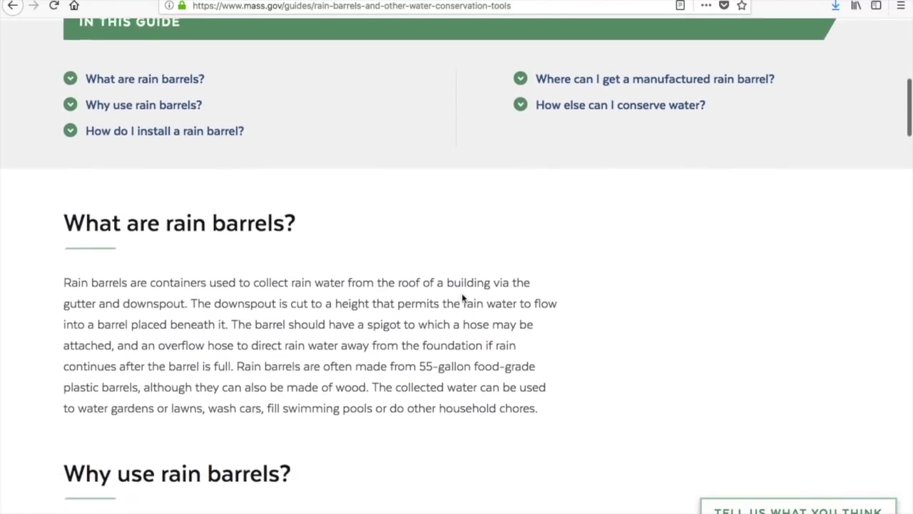
scroll(463, 298, "down", 13)
scroll(462, 299, "down", 7)
scroll(463, 294, "down", 17)
scroll(463, 296, "down", 12)
scroll(462, 298, "down", 11)
scroll(463, 298, "down", 9)
scroll(462, 298, "up", 2)
scroll(462, 298, "up", 6)
scroll(461, 298, "up", 7)
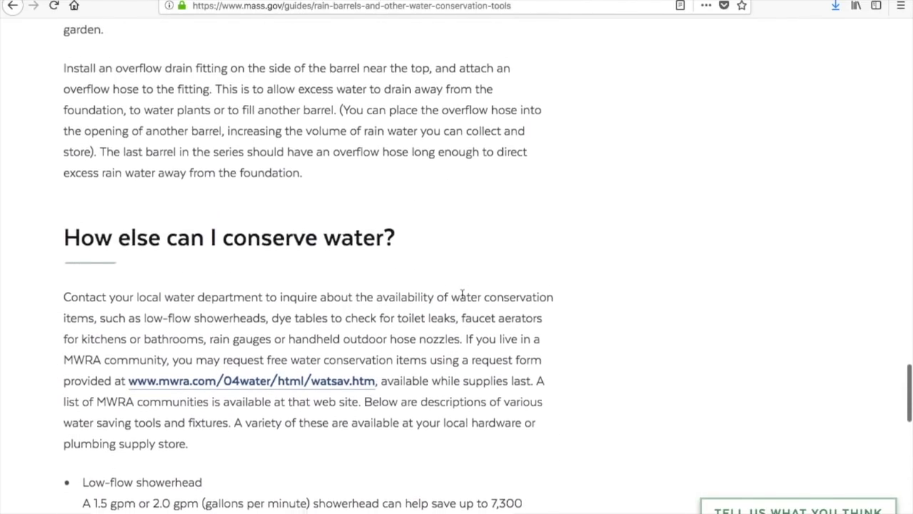
scroll(463, 298, "up", 10)
scroll(673, 167, "up", 20)
scroll(673, 167, "up", 15)
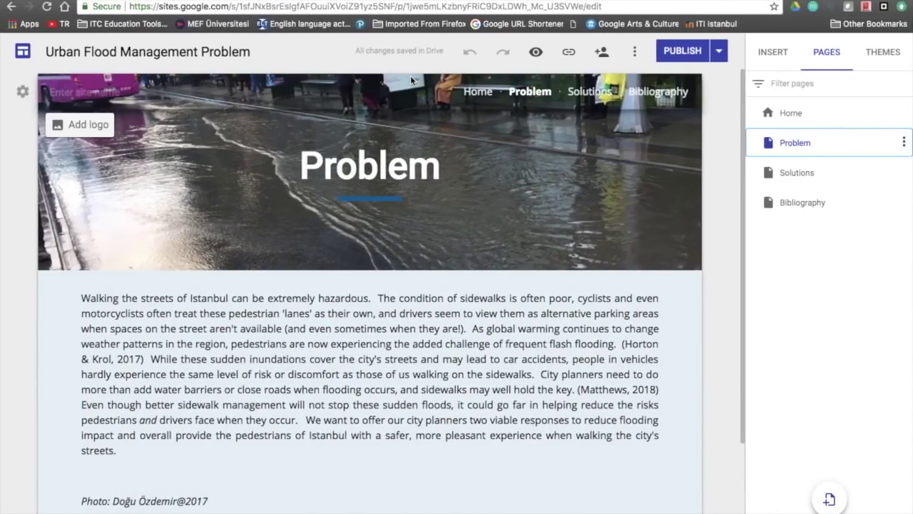
- On the Solutions page, select the Solution #2: Rain barrels paragraph below its two credited photos
left_click(791, 176)
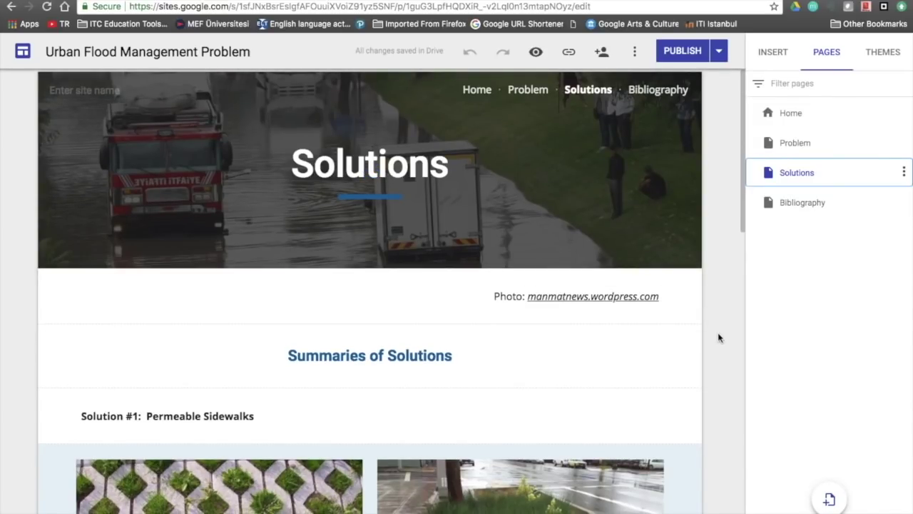
scroll(718, 341, "down", 1)
scroll(719, 341, "down", 4)
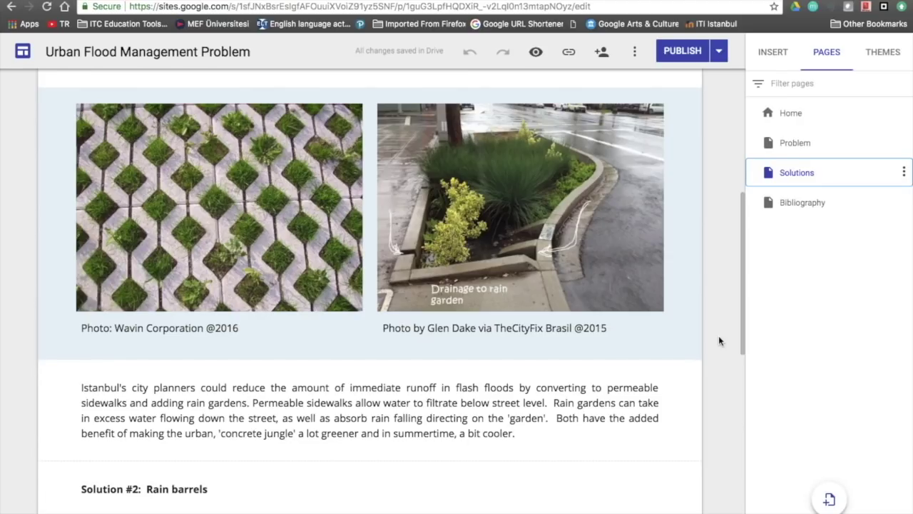
scroll(719, 337, "down", 2)
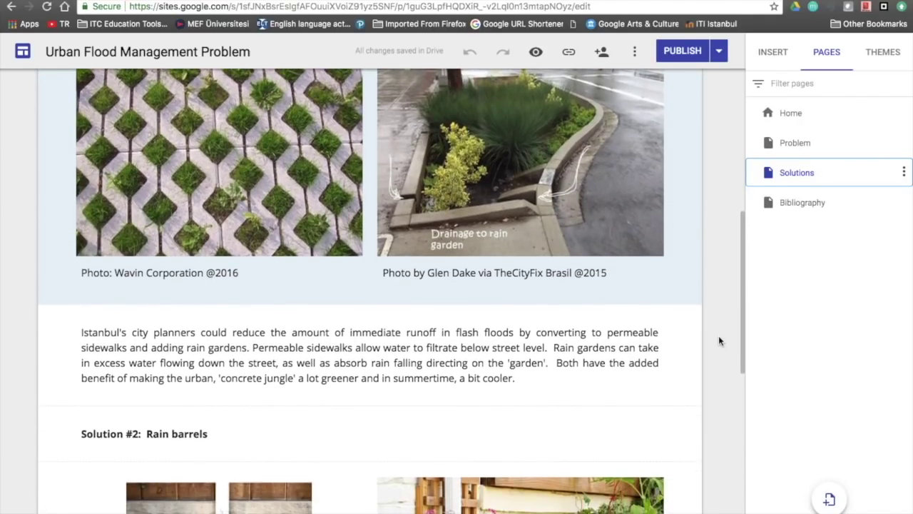
scroll(719, 340, "down", 2)
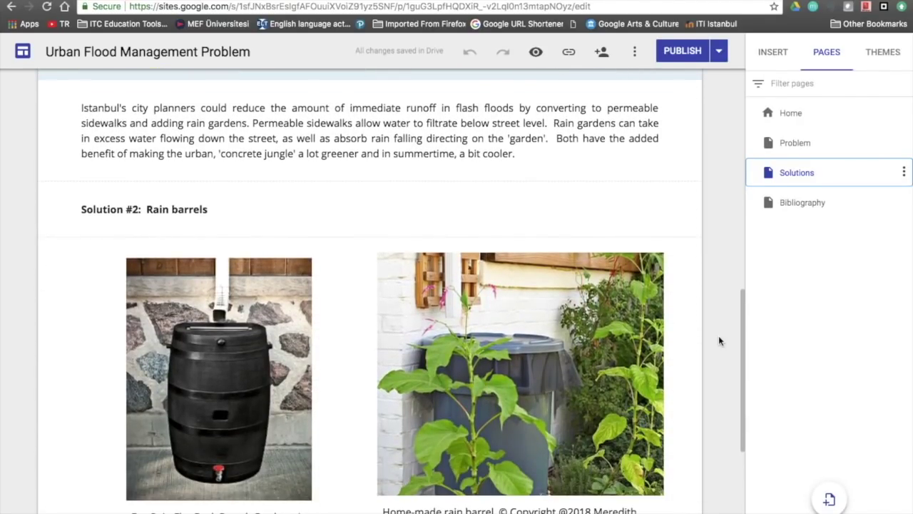
scroll(718, 340, "down", 1)
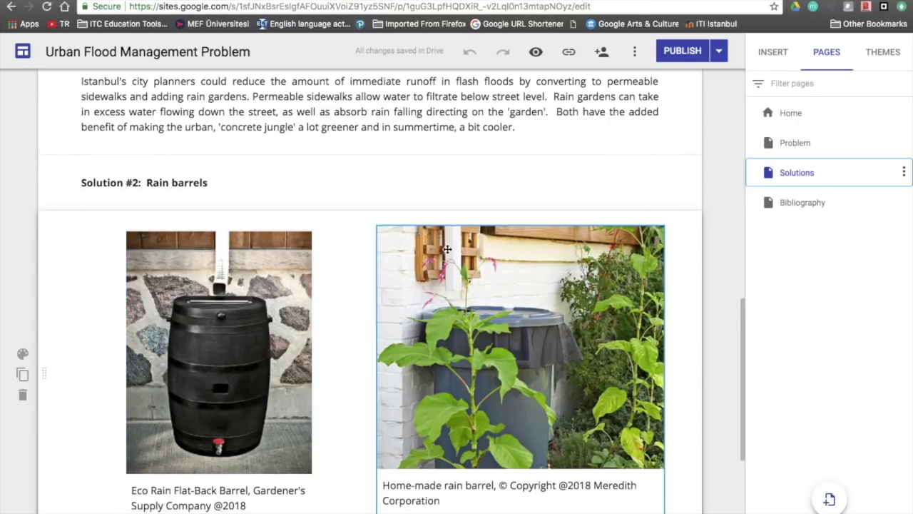
scroll(370, 337, "down", 2)
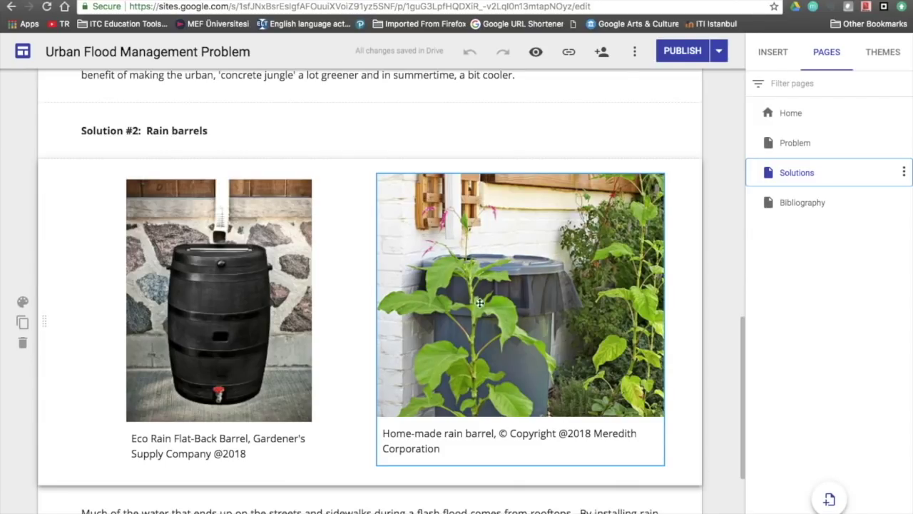
scroll(335, 377, "down", 1)
scroll(334, 377, "down", 2)
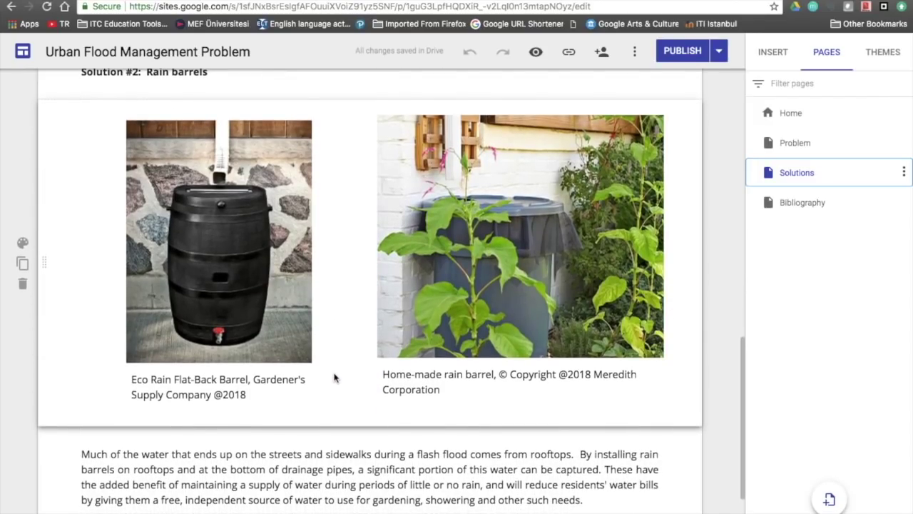
left_click(117, 415)
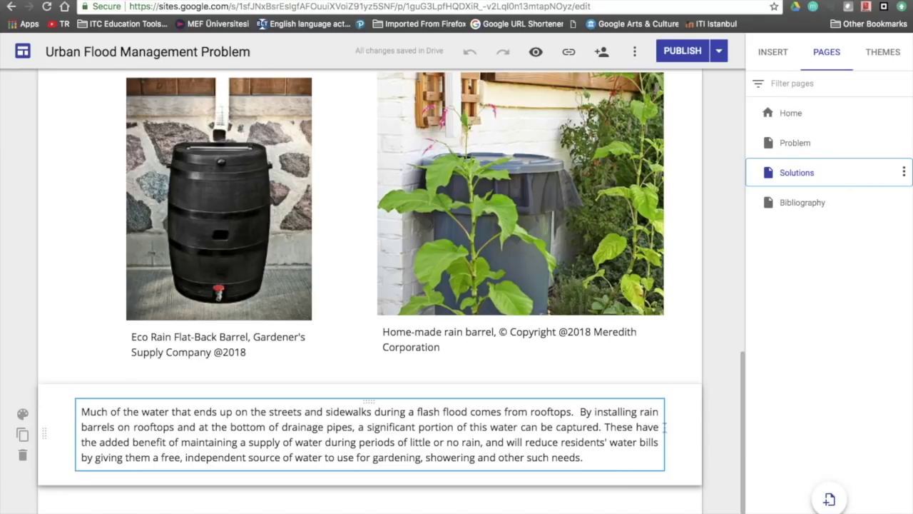
- Select the Mass.gov rain barrels citation on the Bibliography page, then preview it with Ctrl+Shift+P
left_click(787, 206)
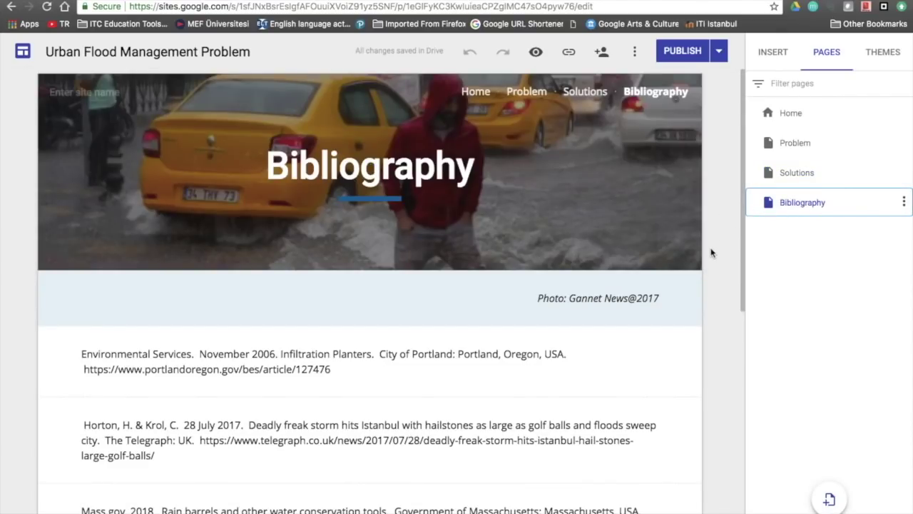
scroll(671, 383, "down", 2)
scroll(671, 383, "down", 3)
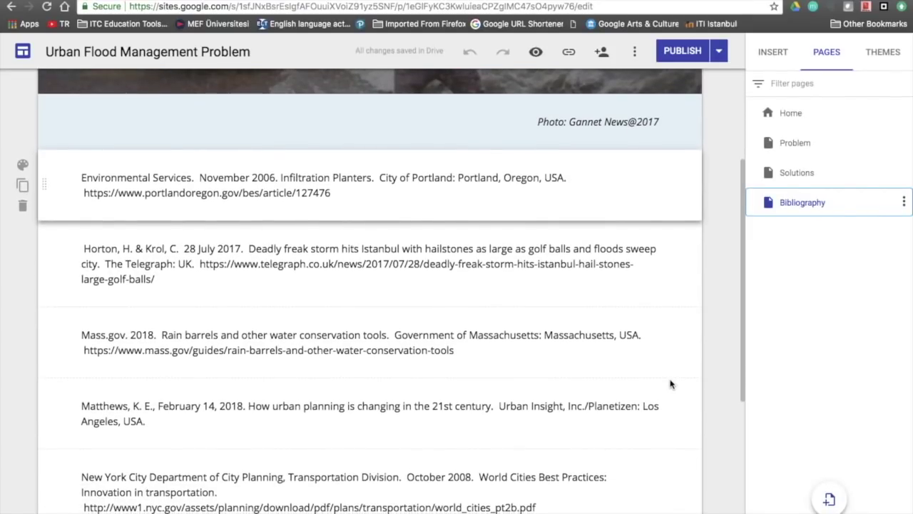
left_click(396, 282)
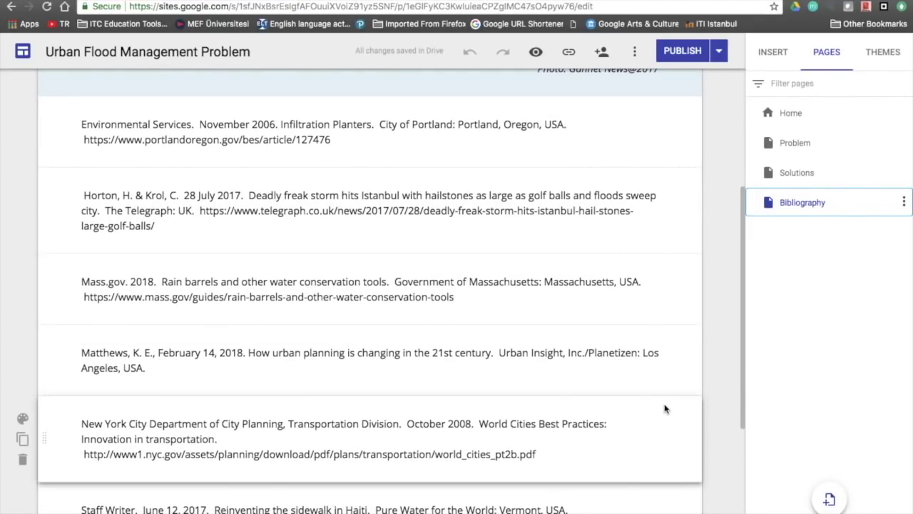
key("ctrl+shift+p")
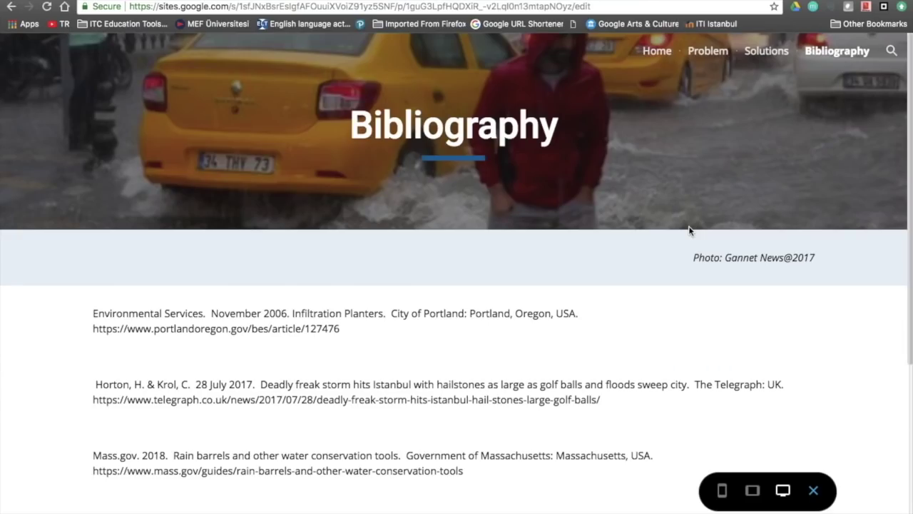